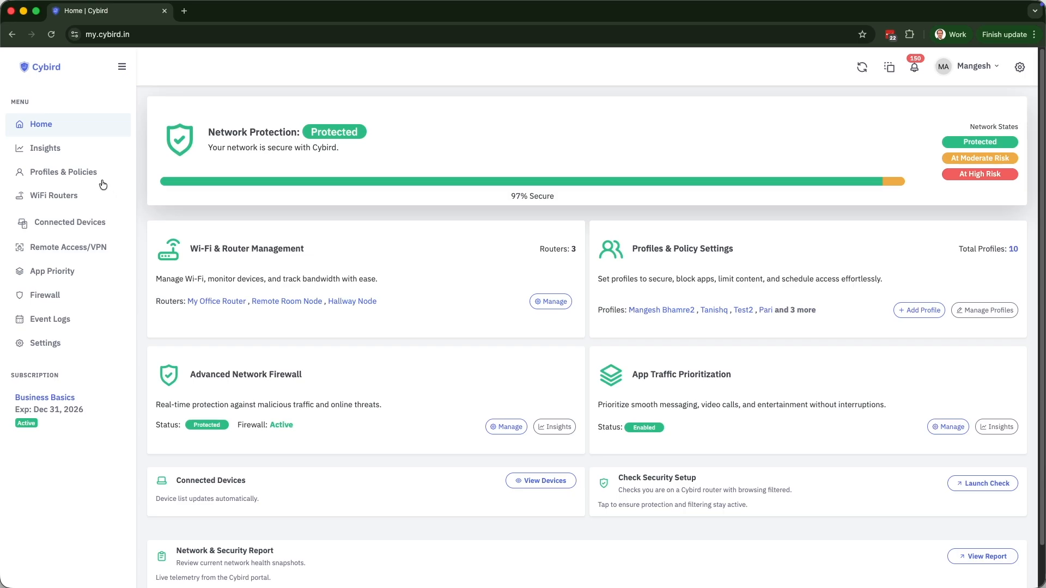
Open the User Profiles list, scroll the profile cards, and select the Home/Office Profile.
left_click(92, 175)
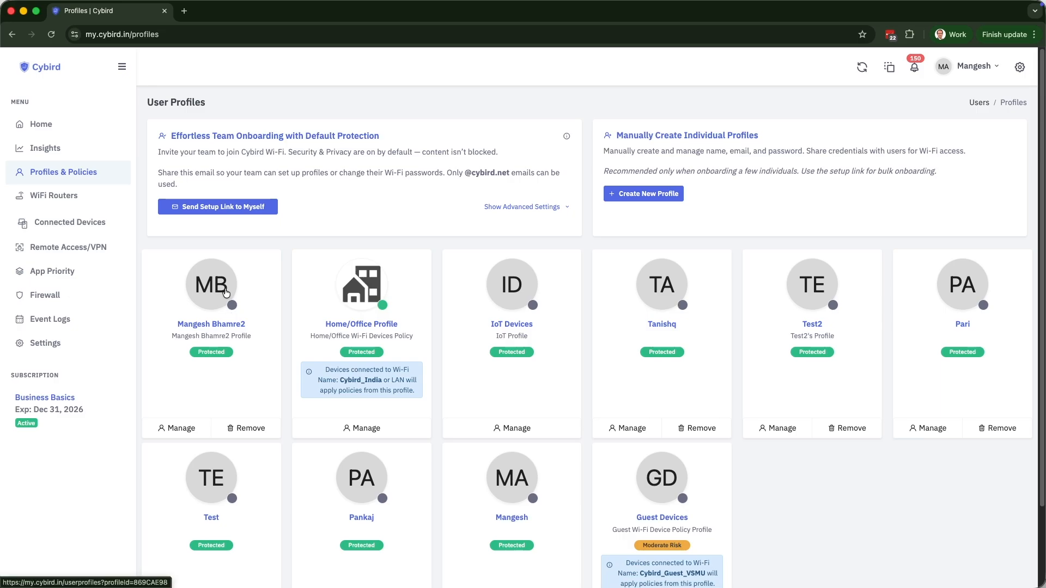
scroll(226, 292, "down", 3)
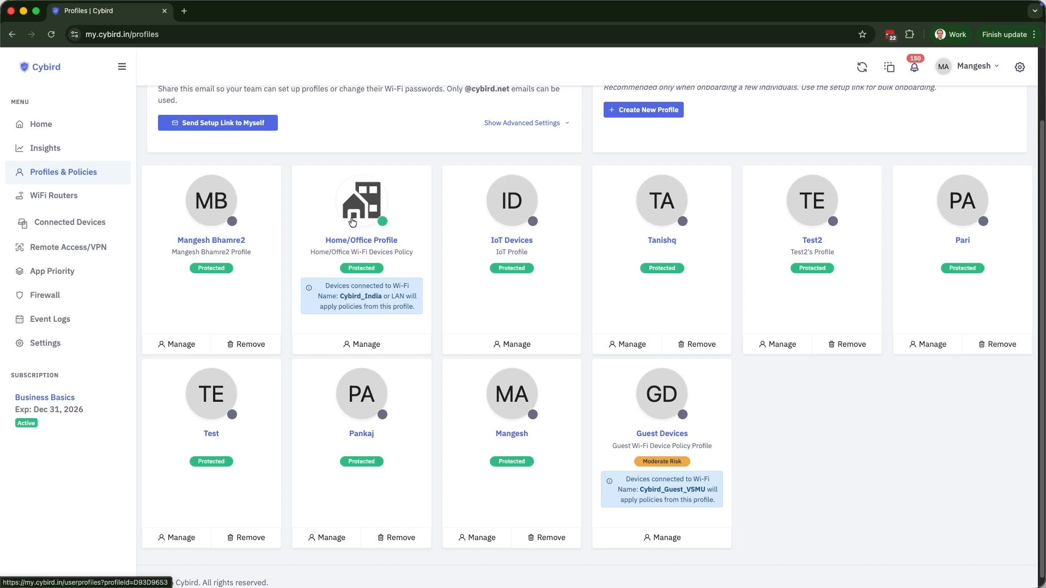
left_click(353, 221)
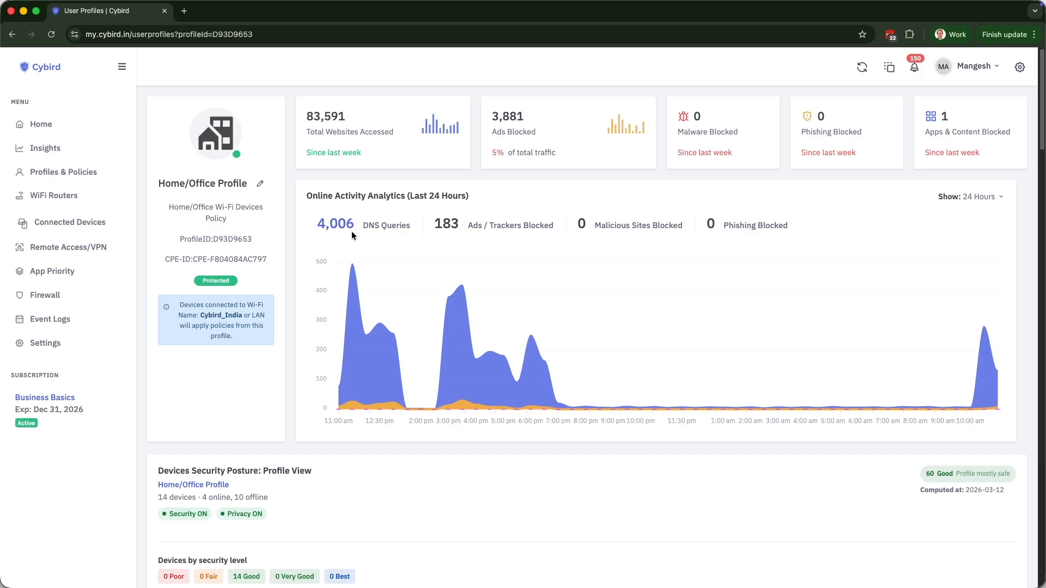
Inspect the Home/Office Profile's 24-hour activity chart and scroll to its 14 connected devices.
mouse_move(572, 324)
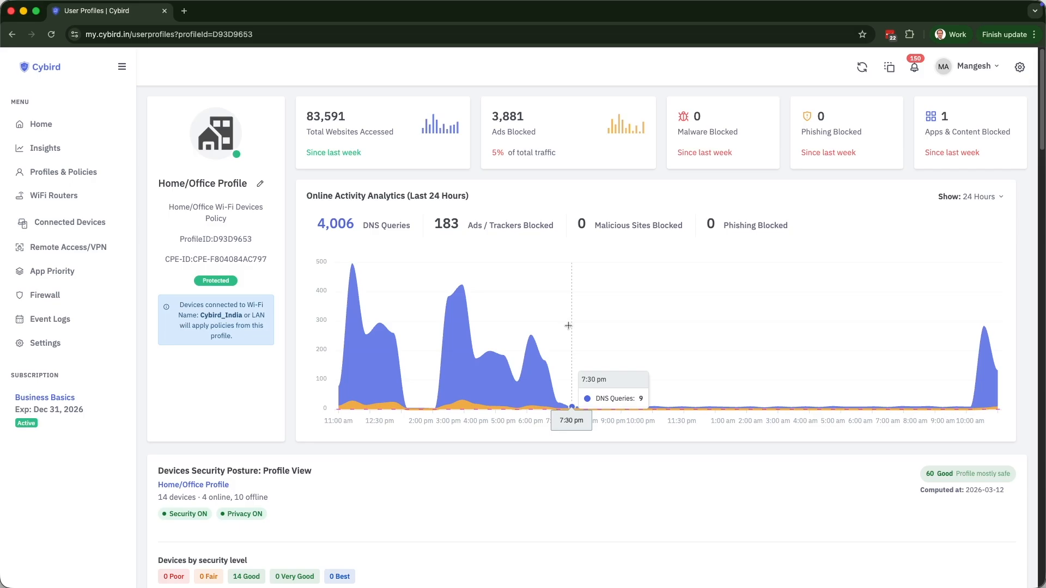
scroll(569, 326, "down", 3)
scroll(574, 288, "down", 6)
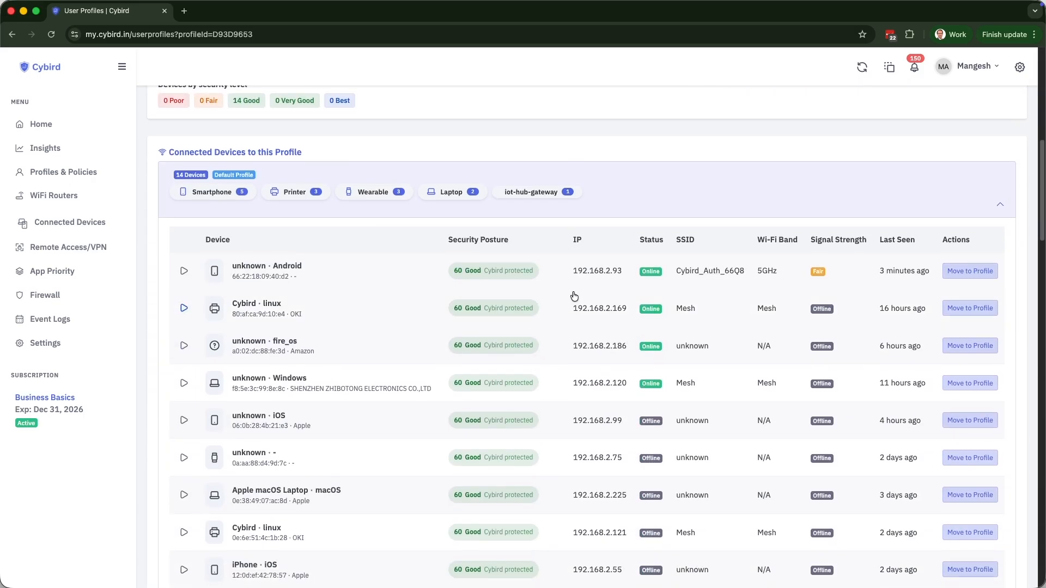
scroll(574, 296, "down", 11)
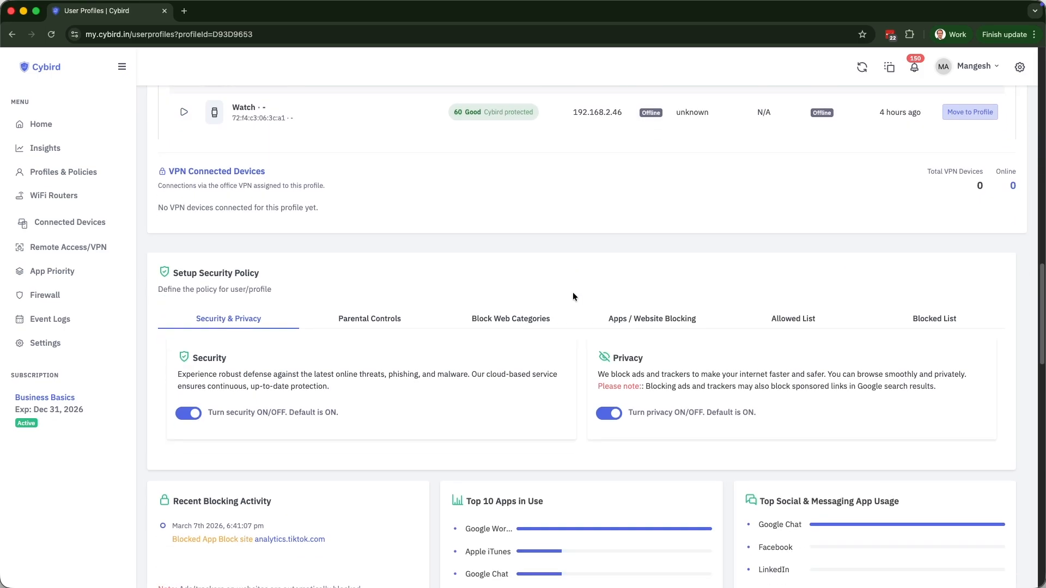
Highlight the Security and Privacy policy descriptions, then view the profile's Parental Controls settings.
scroll(659, 462, "down", 1)
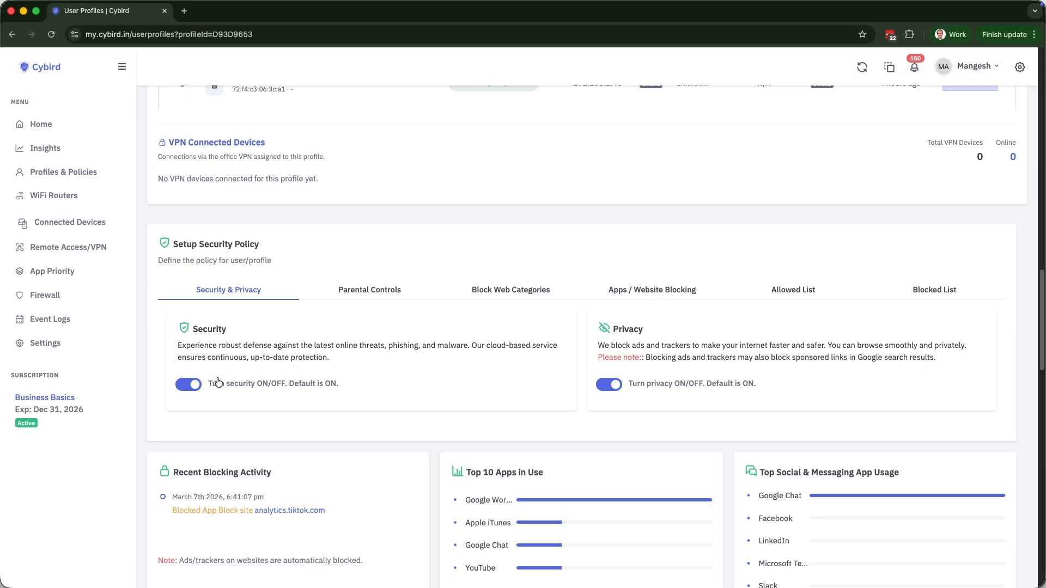
left_click_drag(388, 347, 475, 353)
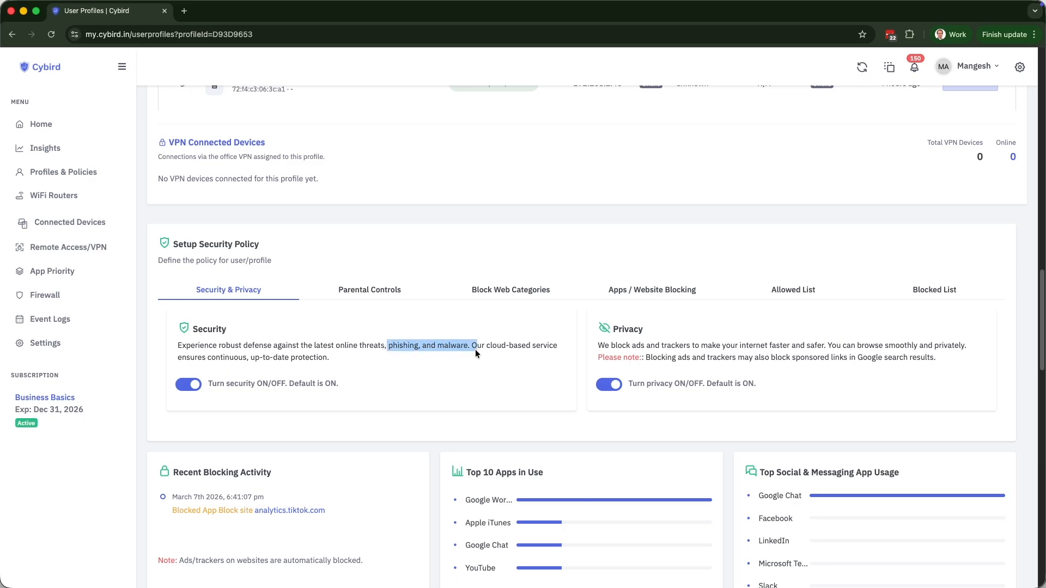
left_click(743, 355)
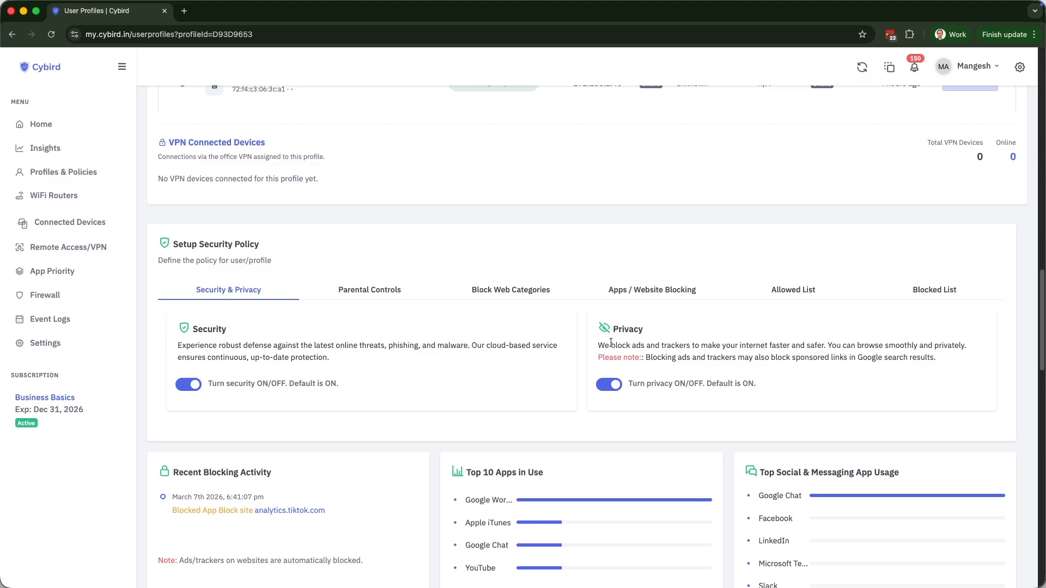
left_click_drag(599, 344, 695, 346)
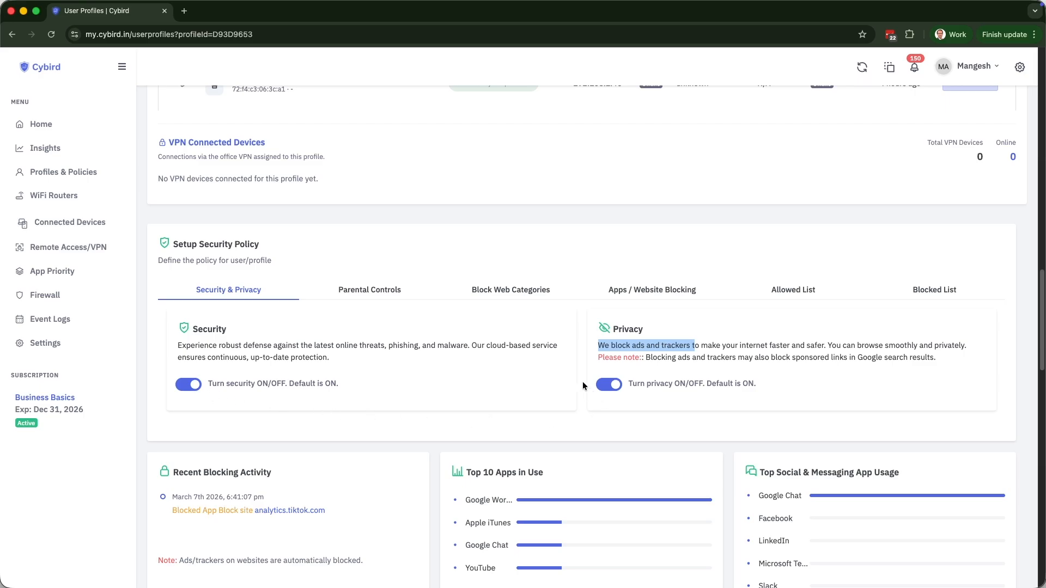
scroll(463, 300, "down", 2)
left_click(391, 233)
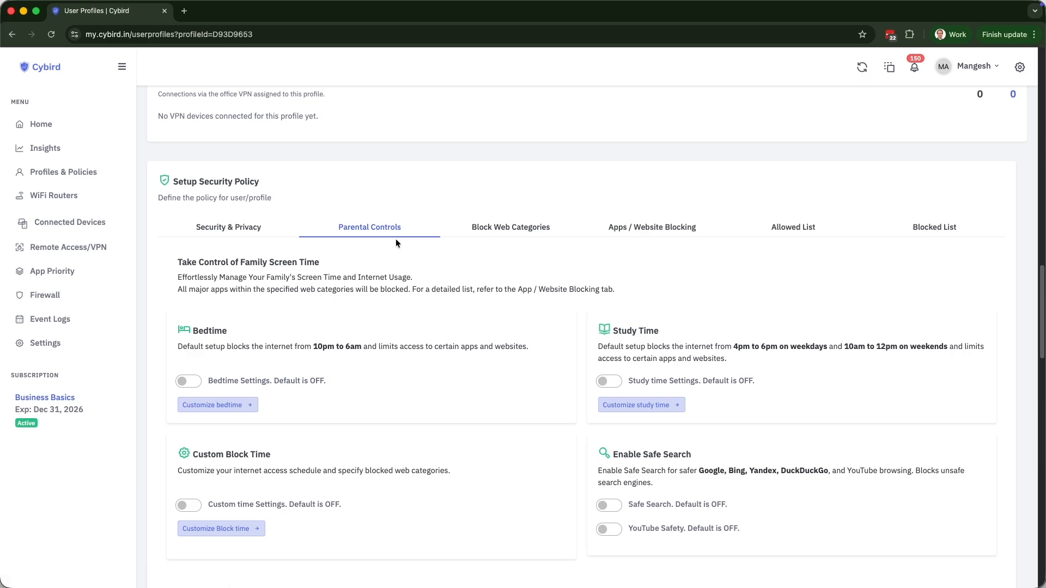
View the Block Web Categories settings, where only Adult Content blocking is on.
left_click(514, 234)
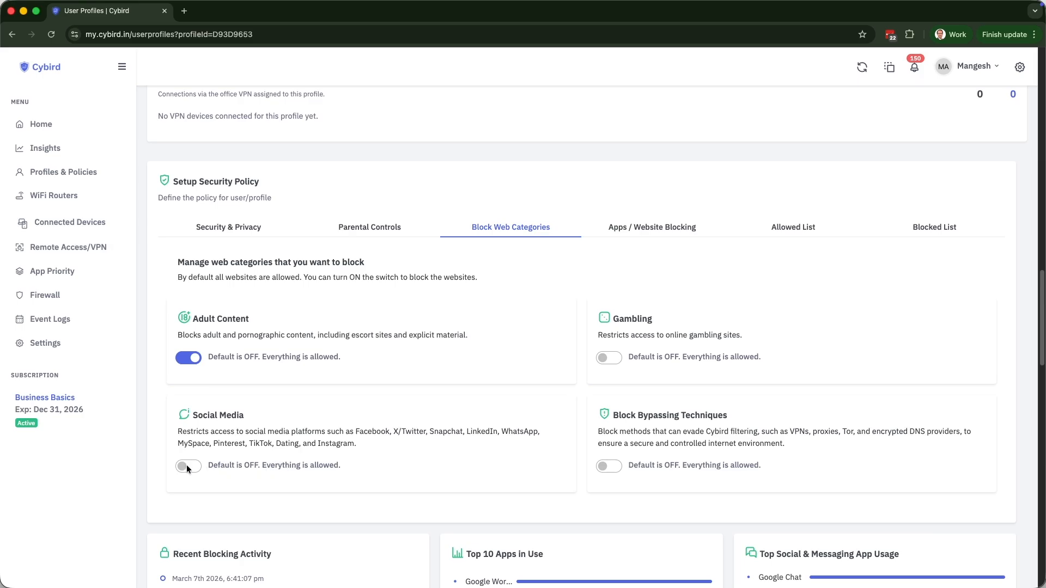
Block Instagram and Tinder under Apps / Website Blocking, then allow both again.
left_click(635, 236)
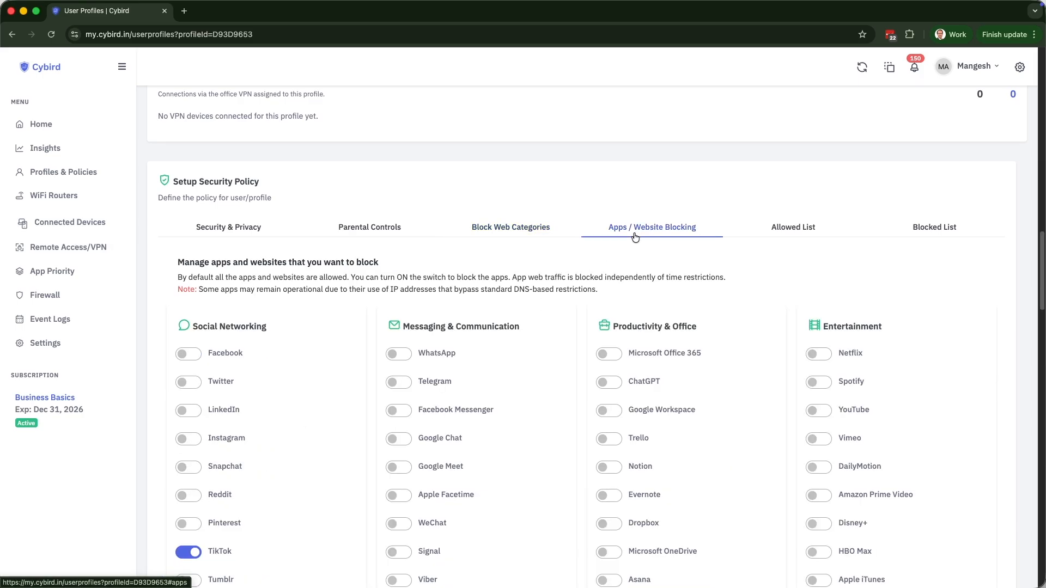
scroll(720, 322, "down", 3)
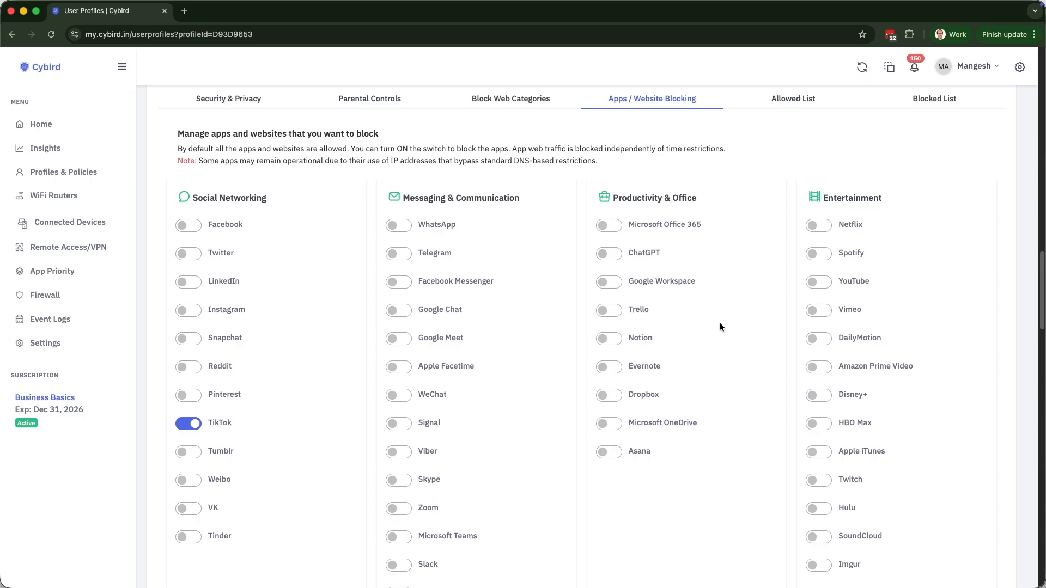
left_click(190, 309)
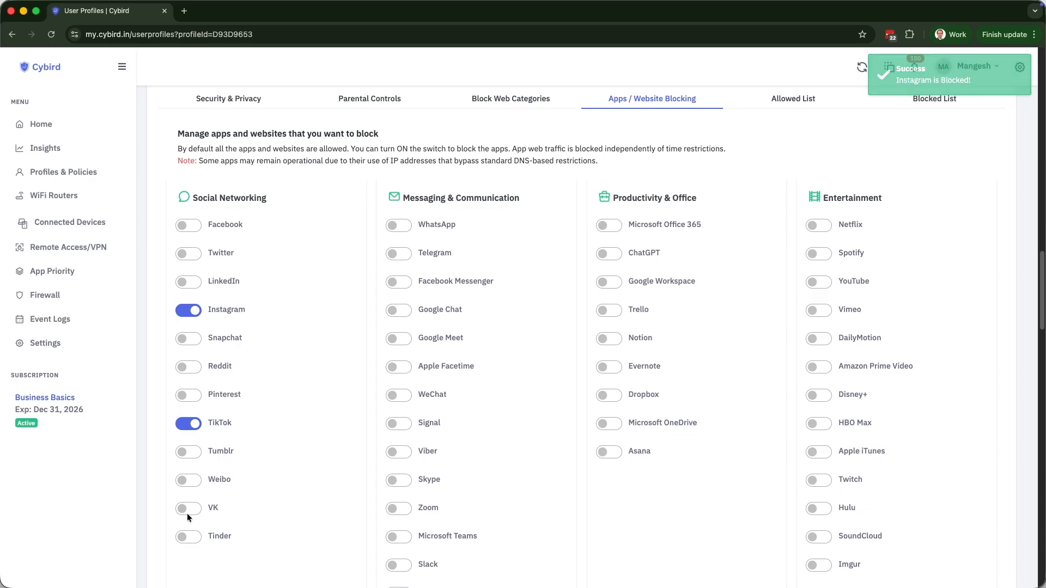
left_click(194, 536)
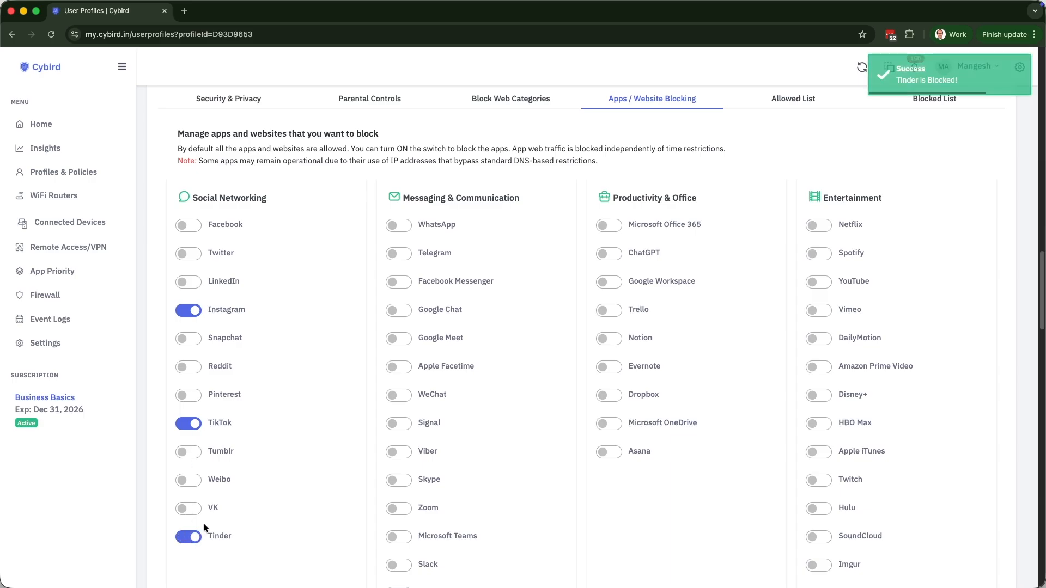
left_click(181, 310)
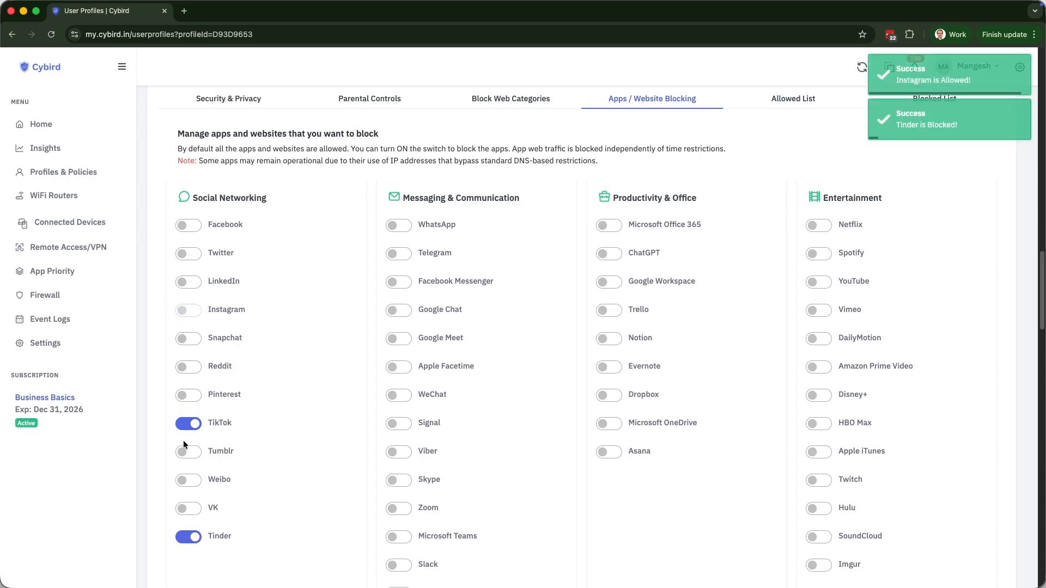
left_click(185, 535)
Show the profile's empty Allowed List of domains.
scroll(541, 407, "up", 4)
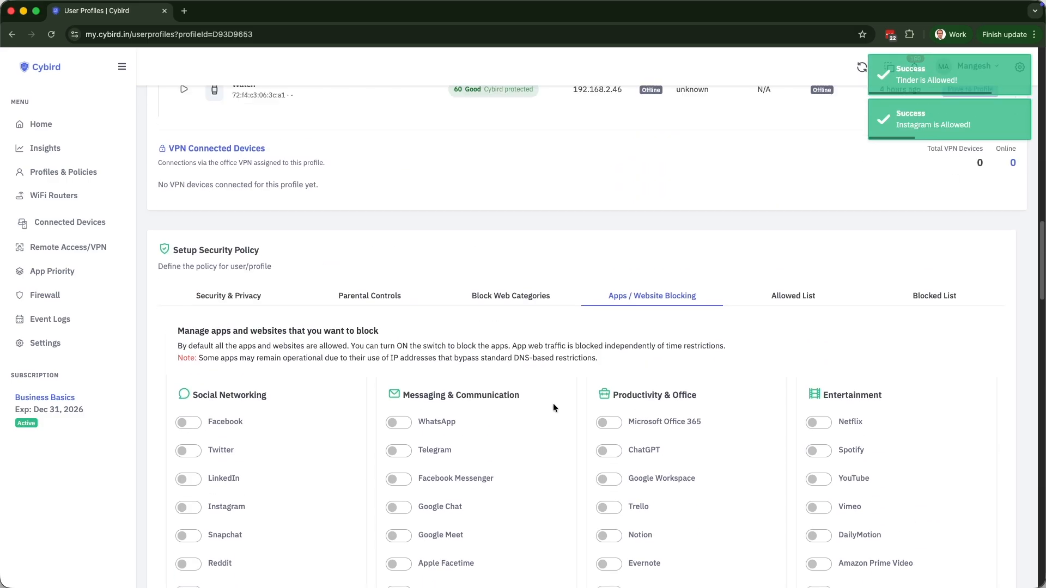
left_click(784, 296)
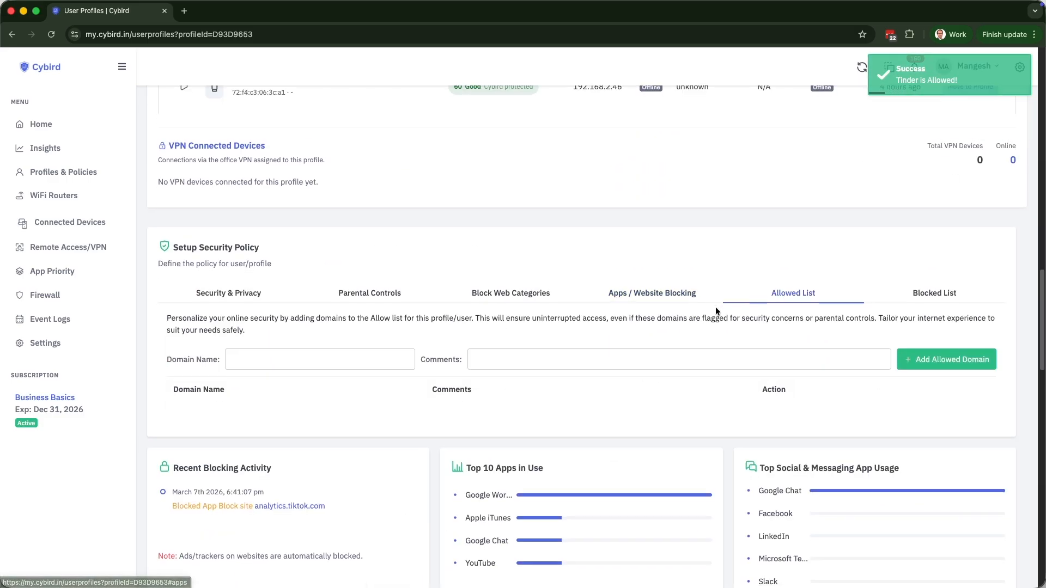
scroll(720, 305, "down", 2)
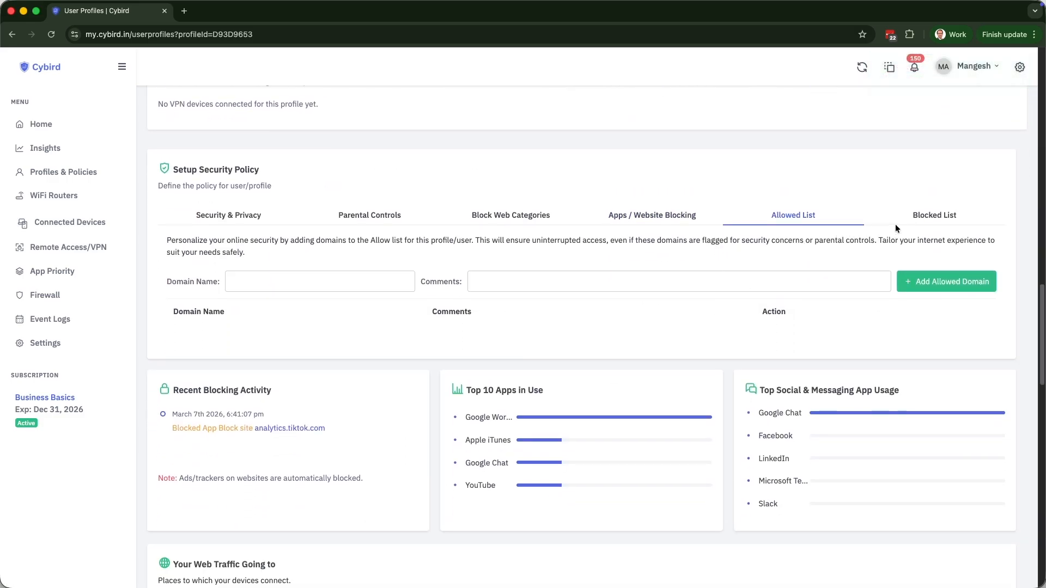
Check the Blocked List, then return to Security & Privacy and highlight the Setup Security Policy heading.
left_click(929, 217)
left_click(224, 215)
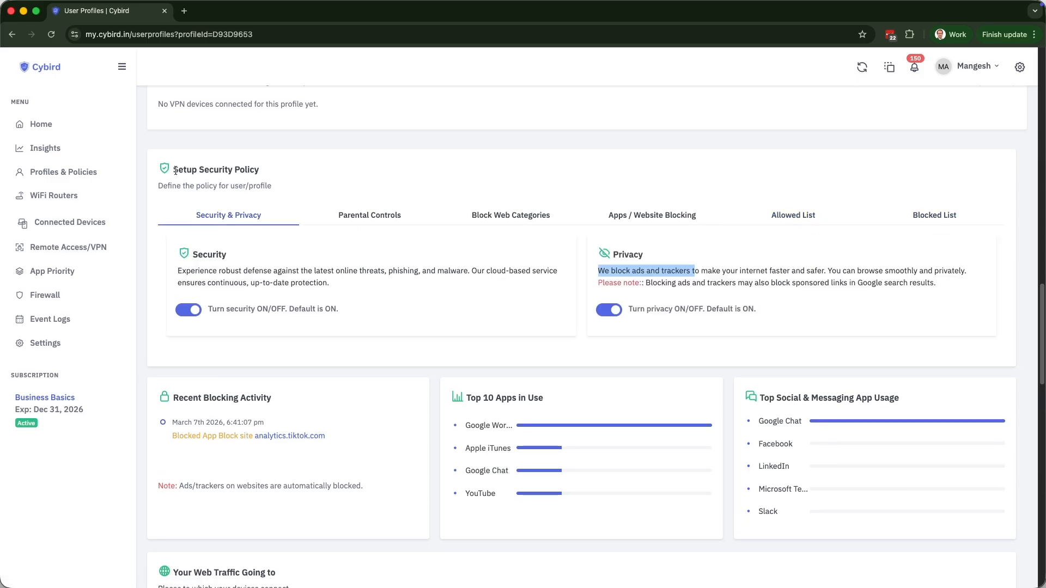
left_click_drag(172, 170, 309, 173)
Scroll through the Device Specific Dashboard and Online History, then back to the top.
scroll(368, 302, "down", 3)
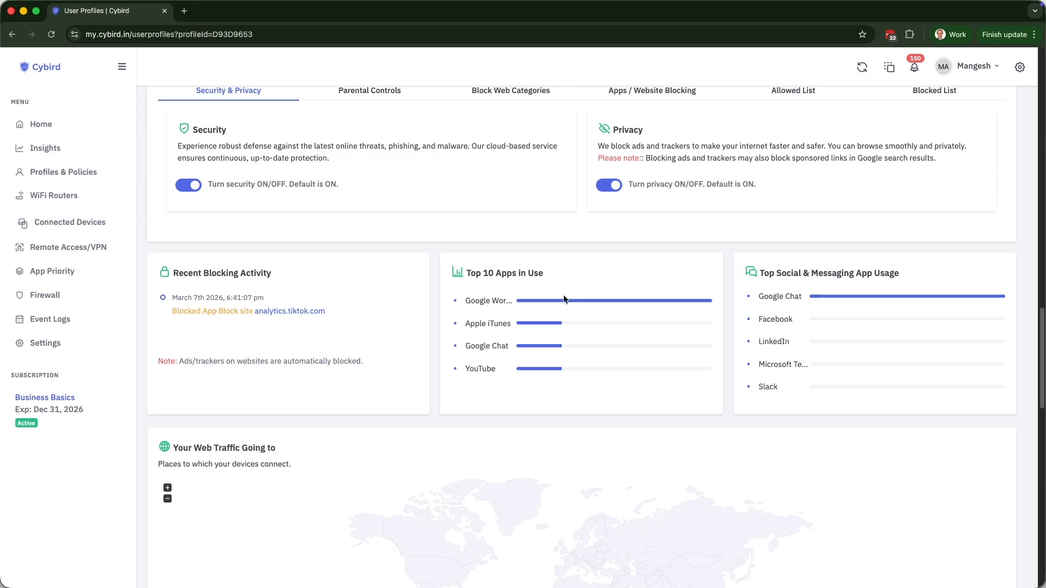
scroll(799, 365, "down", 10)
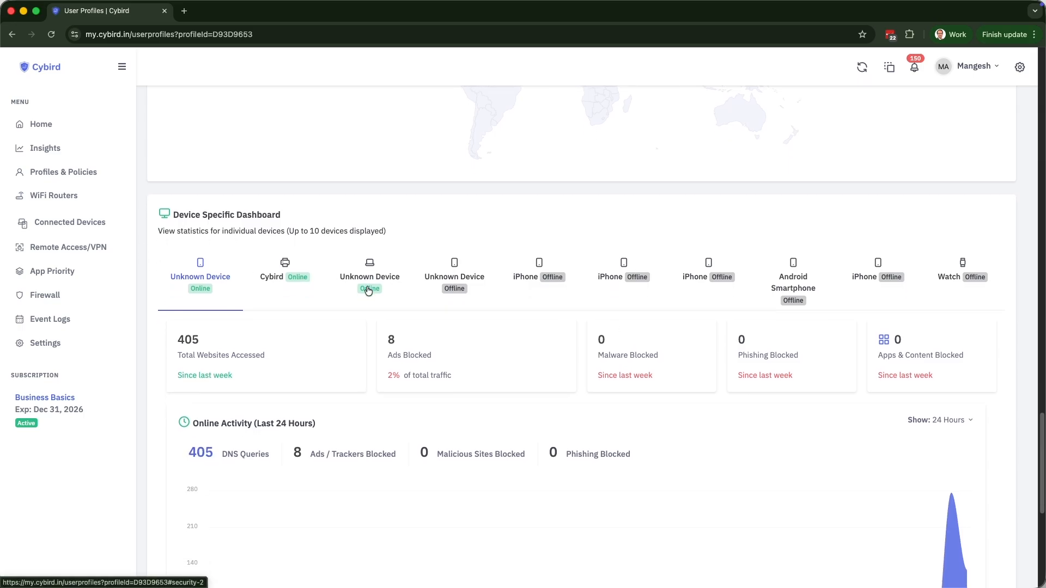
scroll(366, 287, "down", 4)
scroll(366, 287, "down", 5)
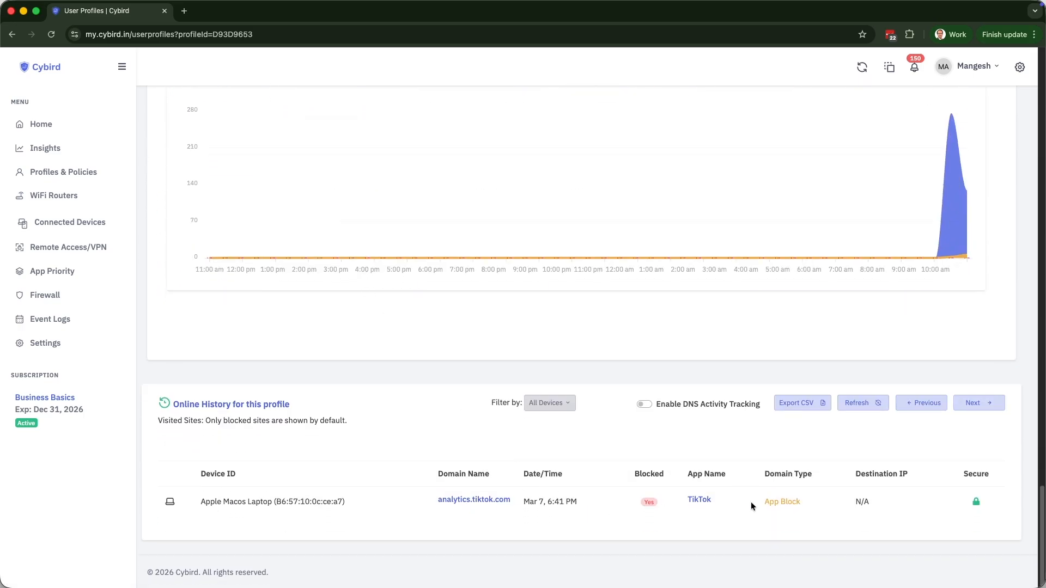
scroll(747, 498, "up", 20)
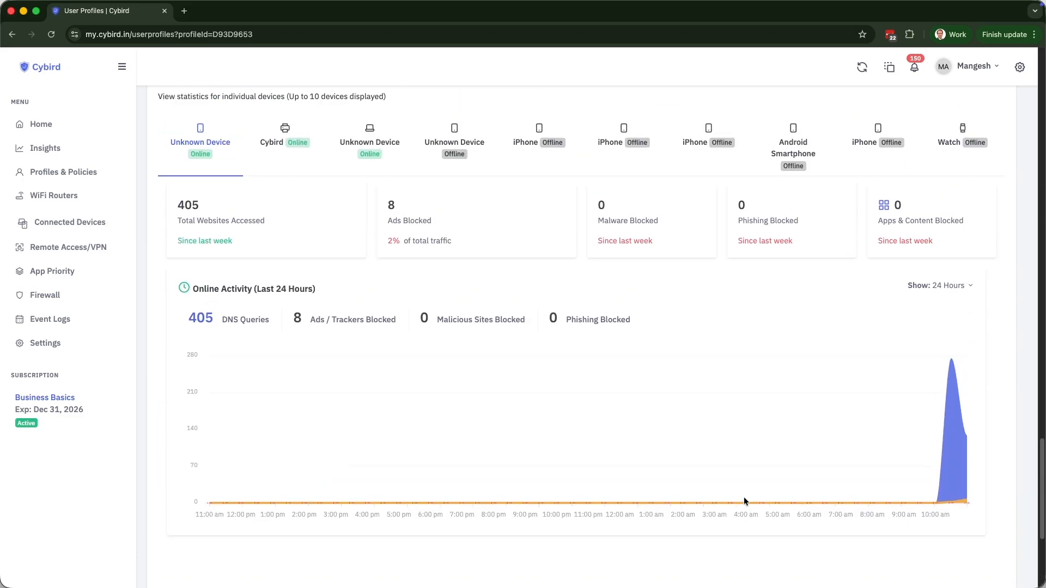
scroll(744, 501, "up", 10)
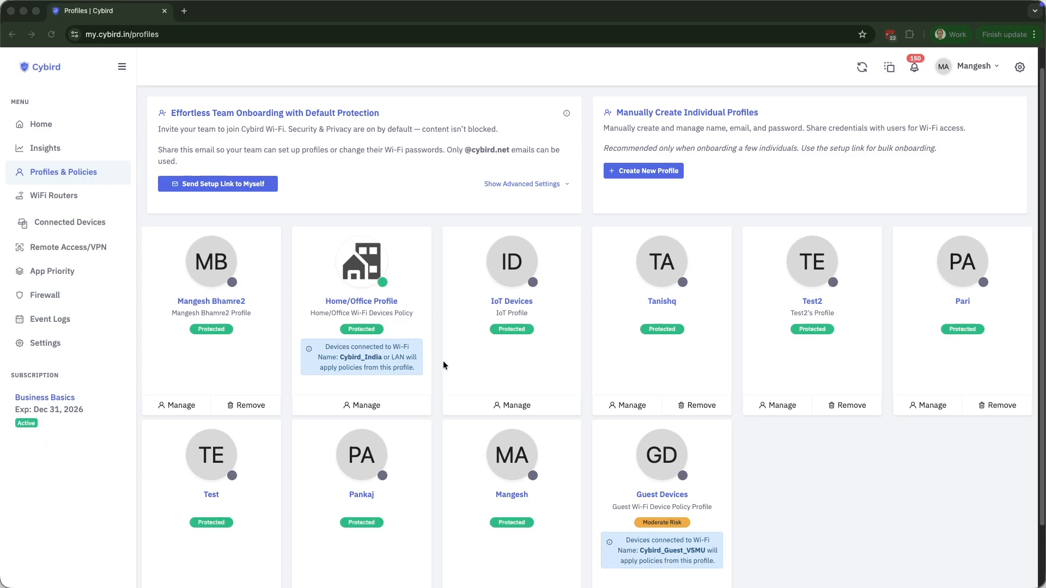
Open the Guest Devices profile and scroll down its details.
scroll(762, 456, "down", 1)
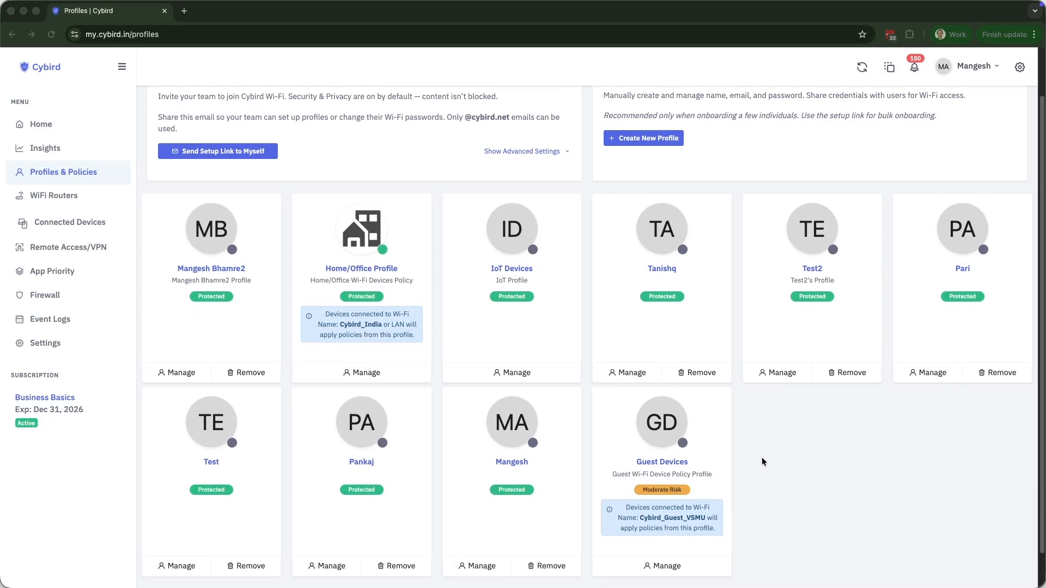
left_click(758, 438)
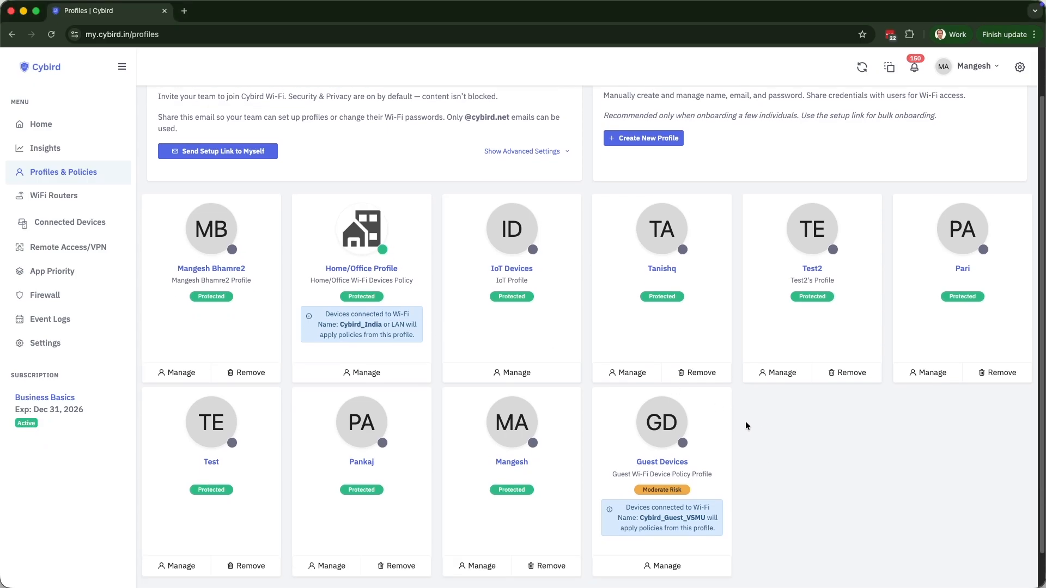
left_click(660, 432)
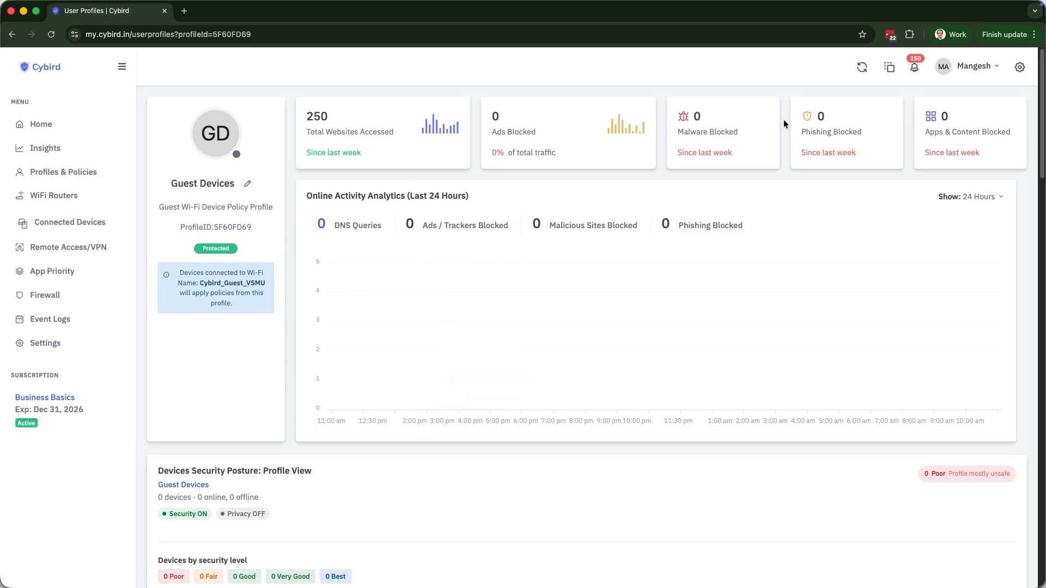
scroll(592, 378, "down", 9)
scroll(589, 382, "down", 1)
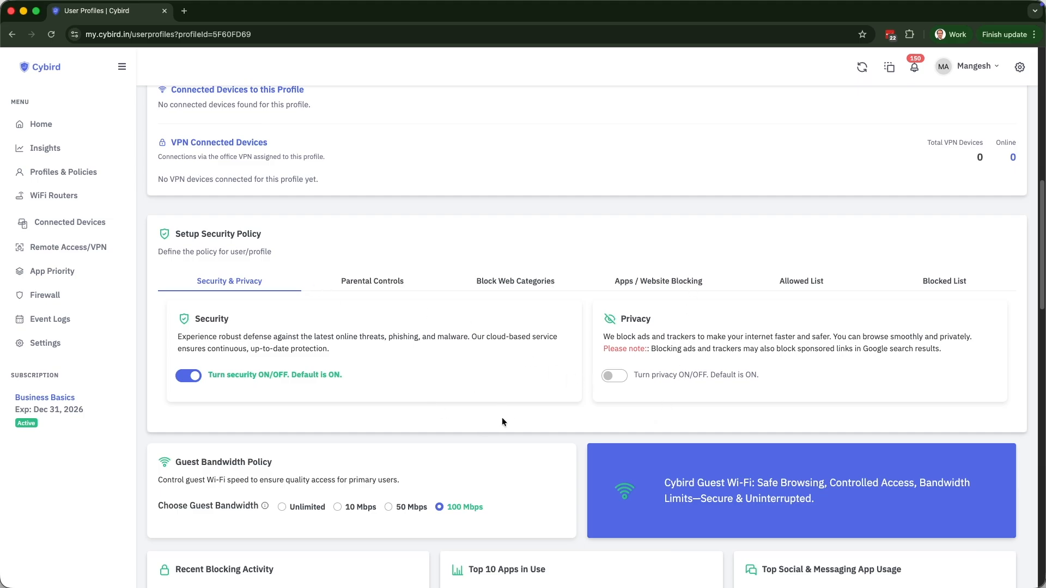
Browse the guest profile's Block Web Categories and Apps / Website Blocking tabs, then return to Security & Privacy.
left_click(526, 282)
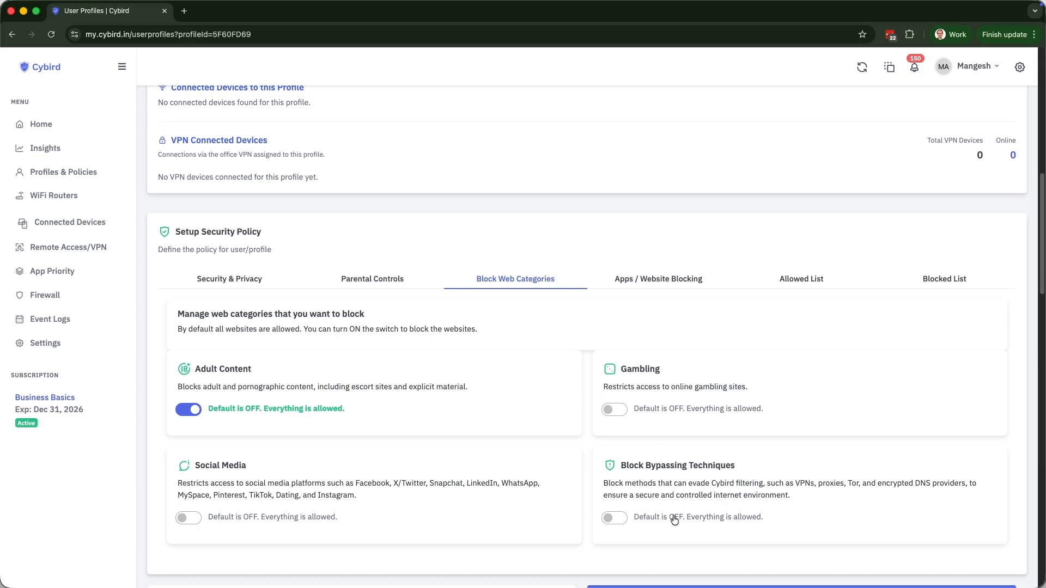
left_click(673, 280)
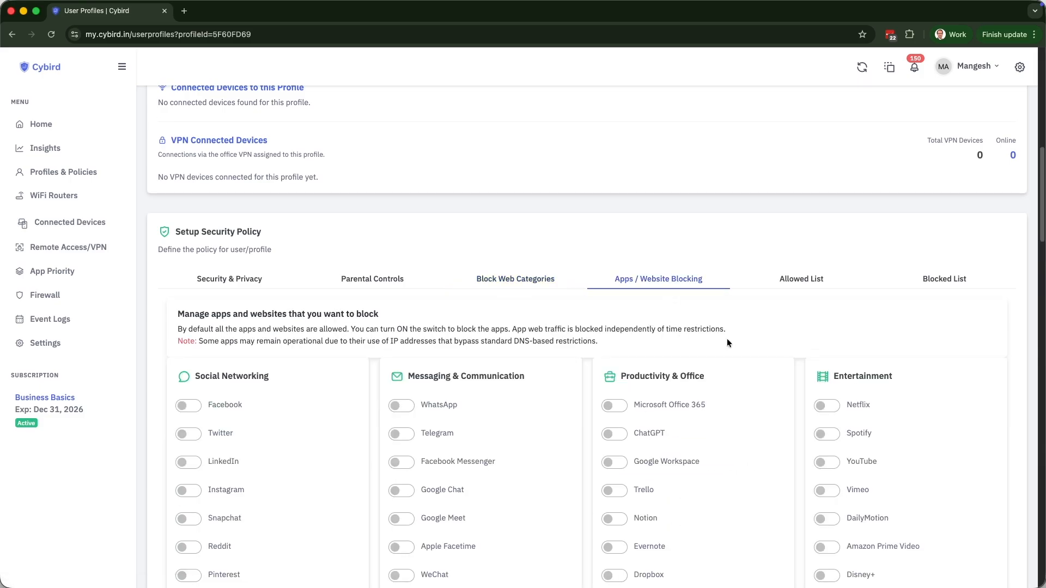
left_click(227, 280)
Set the Guest Bandwidth Policy to 50 Mbps and go back to the profiles list.
scroll(386, 297, "down", 5)
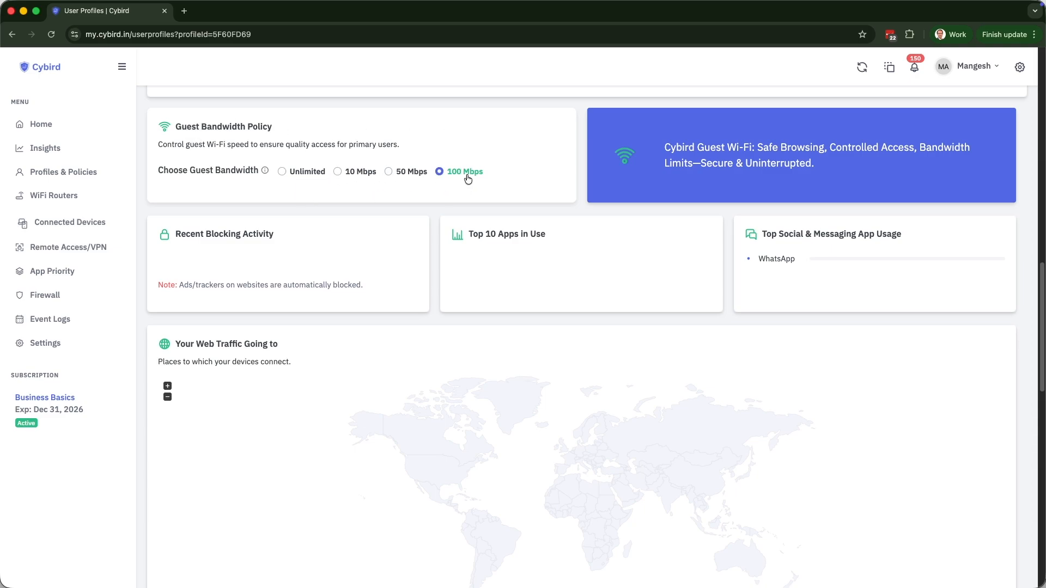
left_click(390, 174)
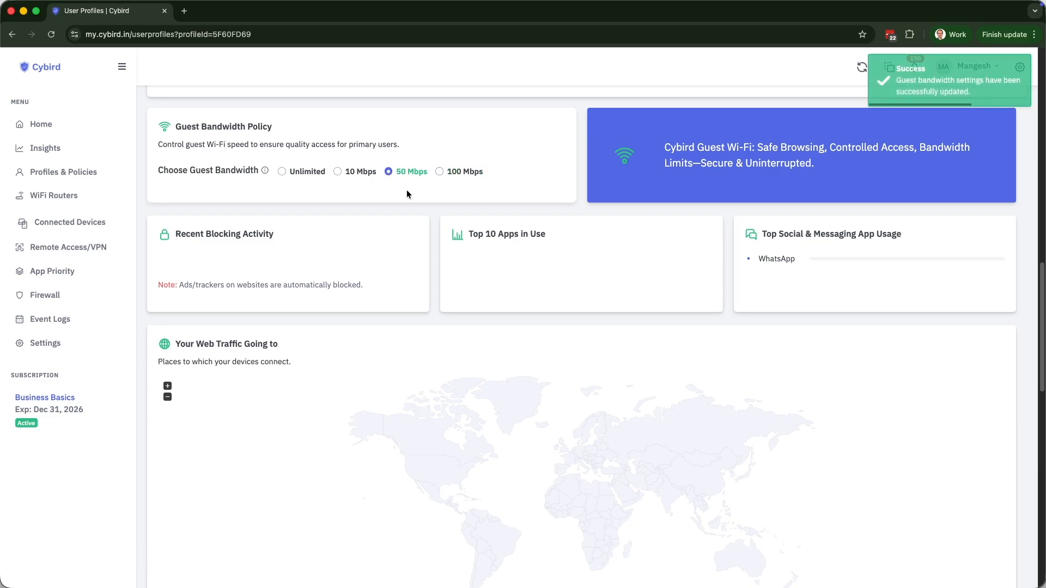
scroll(641, 297, "down", 10)
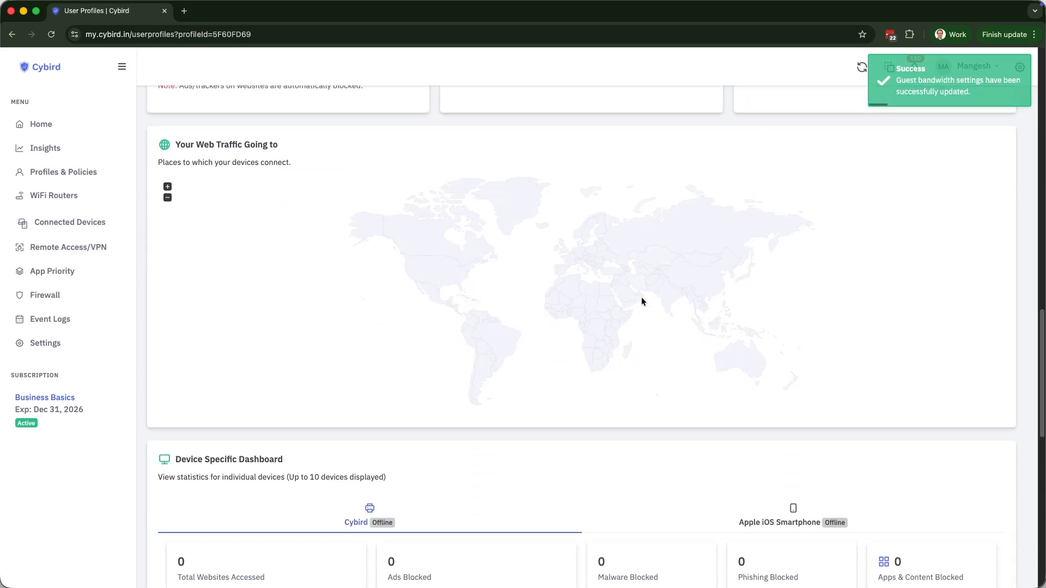
scroll(641, 298, "down", 8)
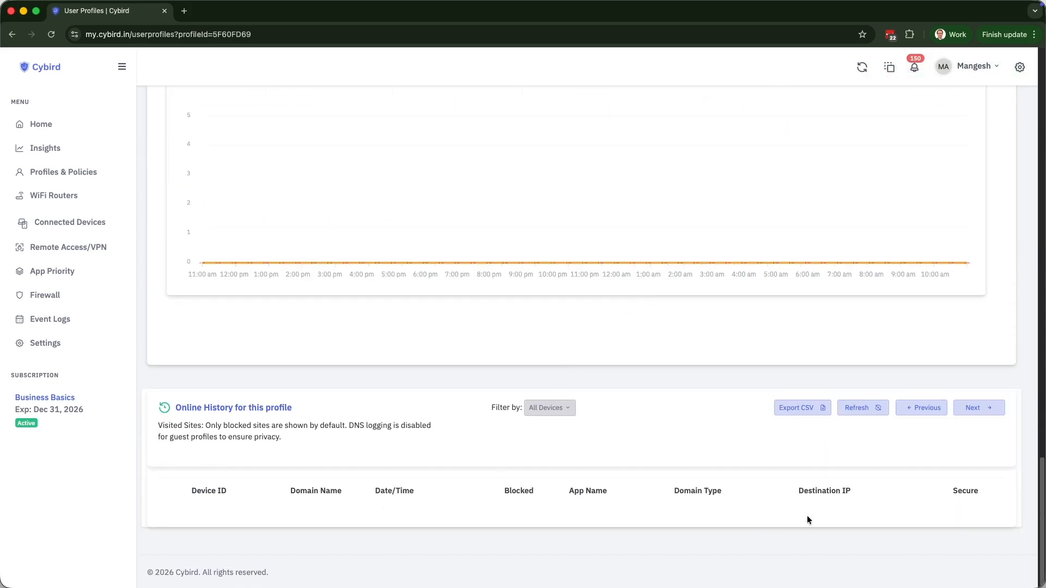
scroll(785, 501, "up", 8)
key("super+bracketleft")
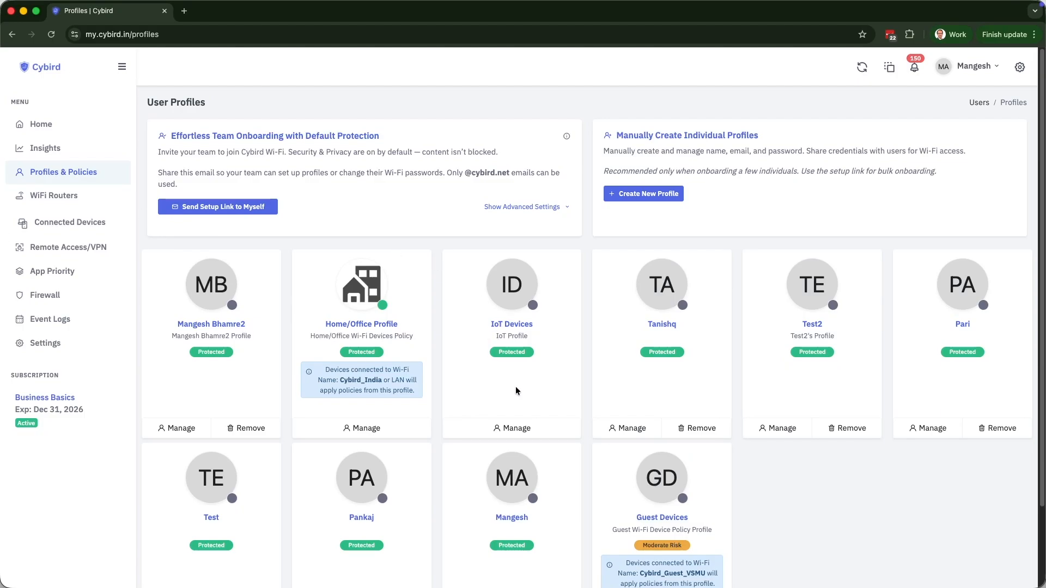
left_click(521, 296)
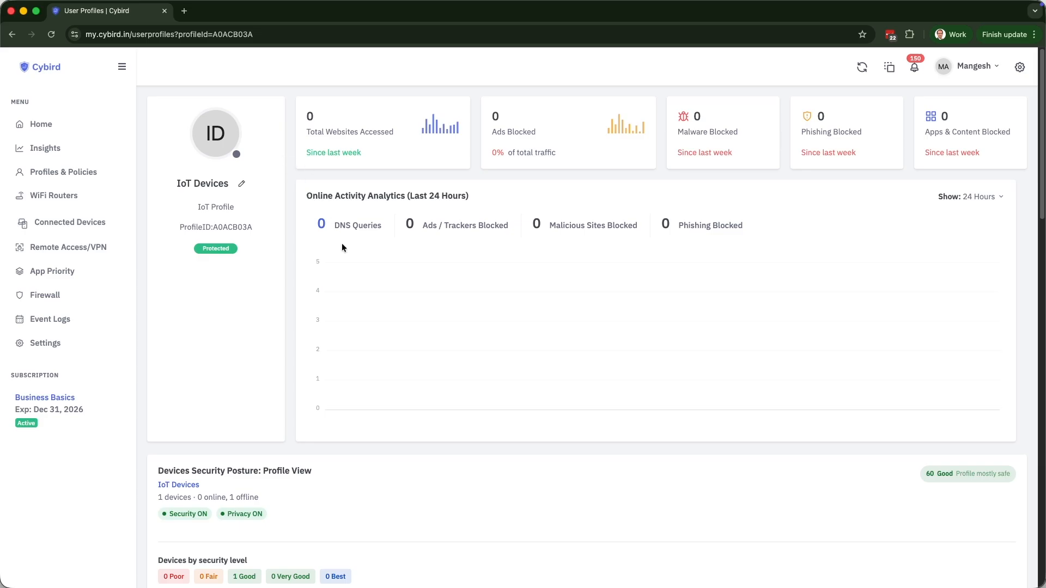
scroll(383, 282, "down", 6)
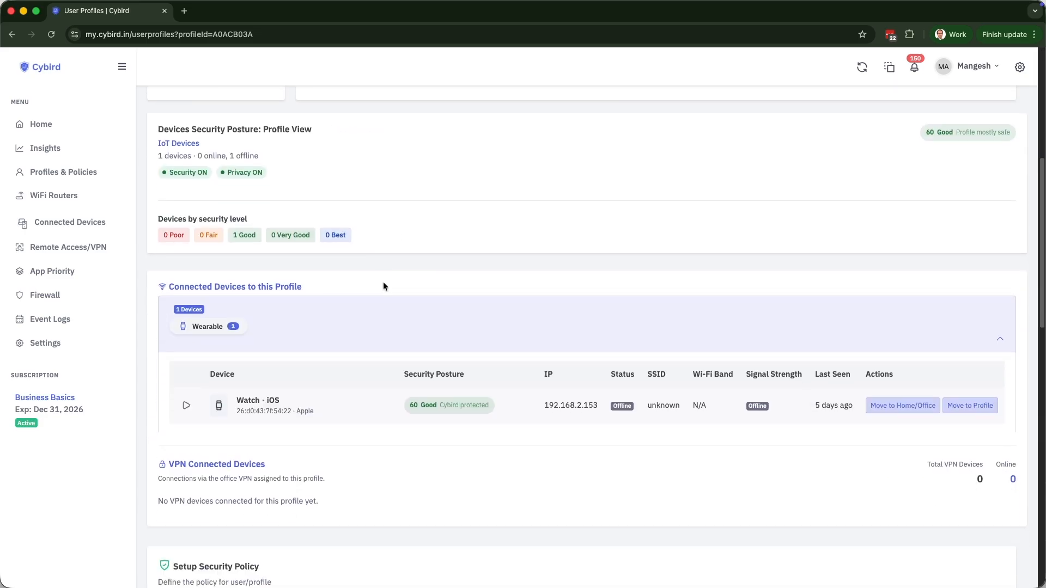
scroll(383, 286, "down", 2)
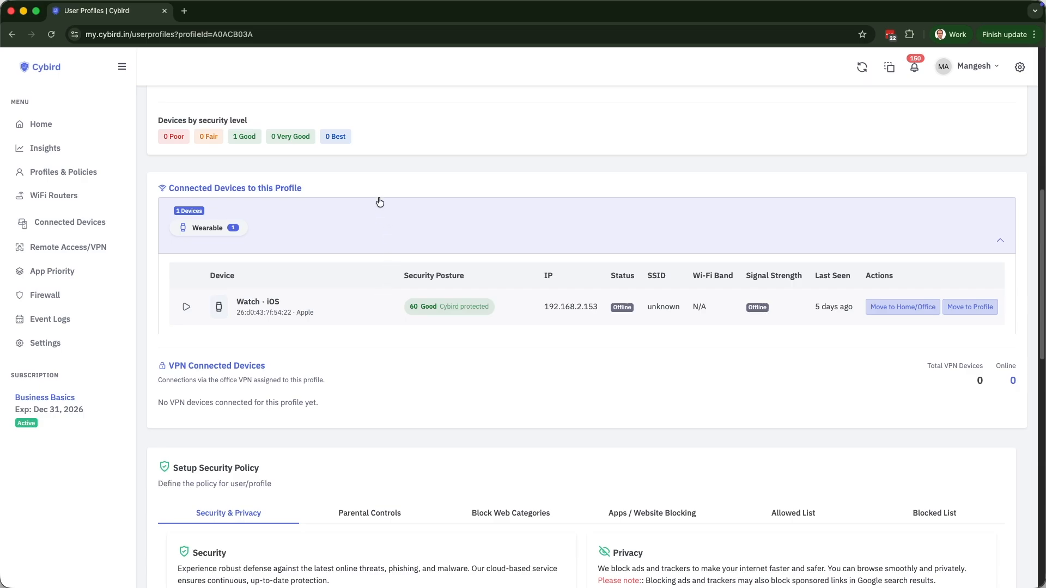
scroll(412, 315, "down", 4)
scroll(404, 298, "down", 1)
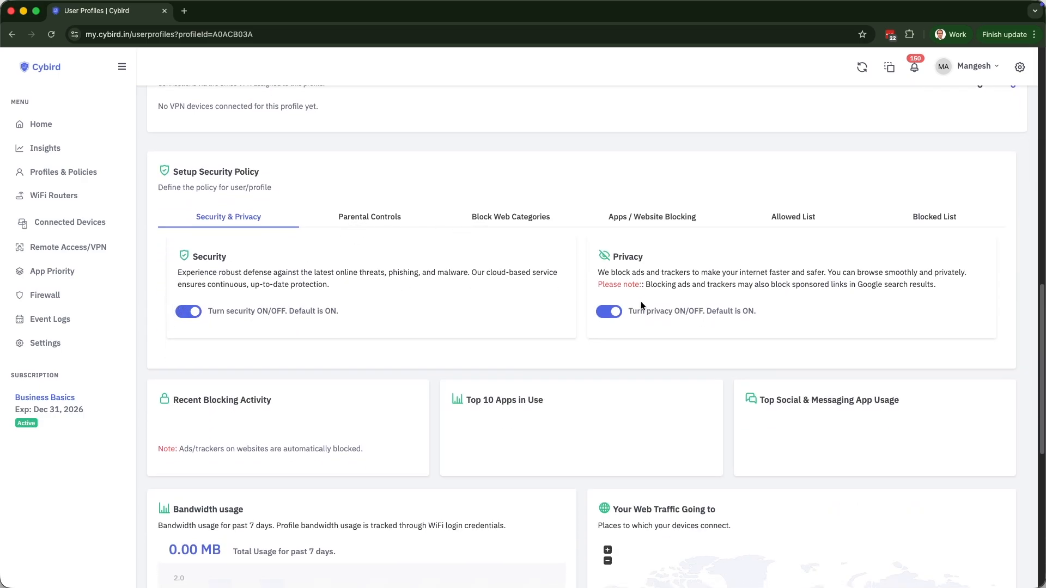
left_click(544, 221)
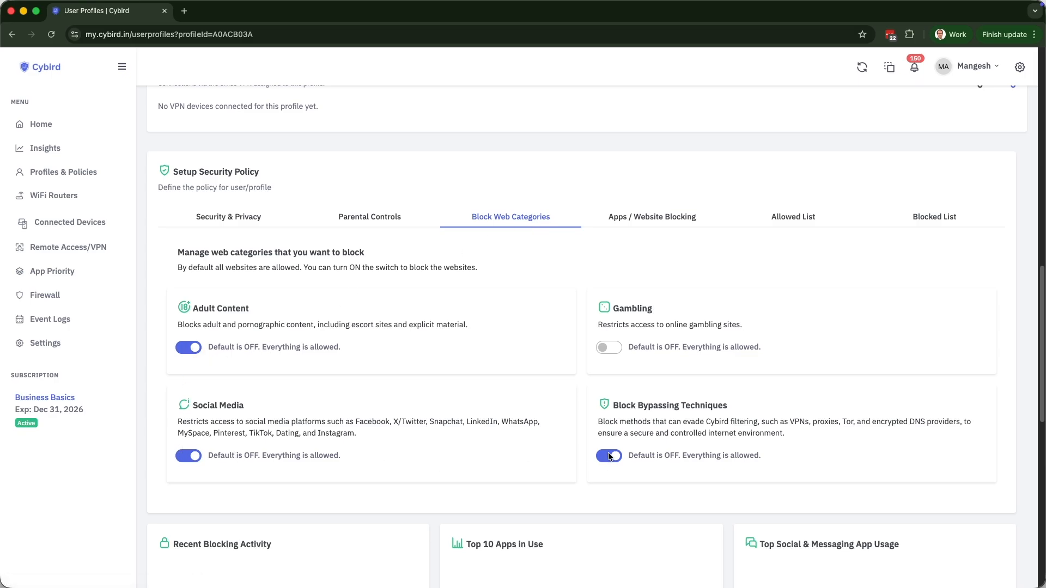
scroll(556, 424, "down", 10)
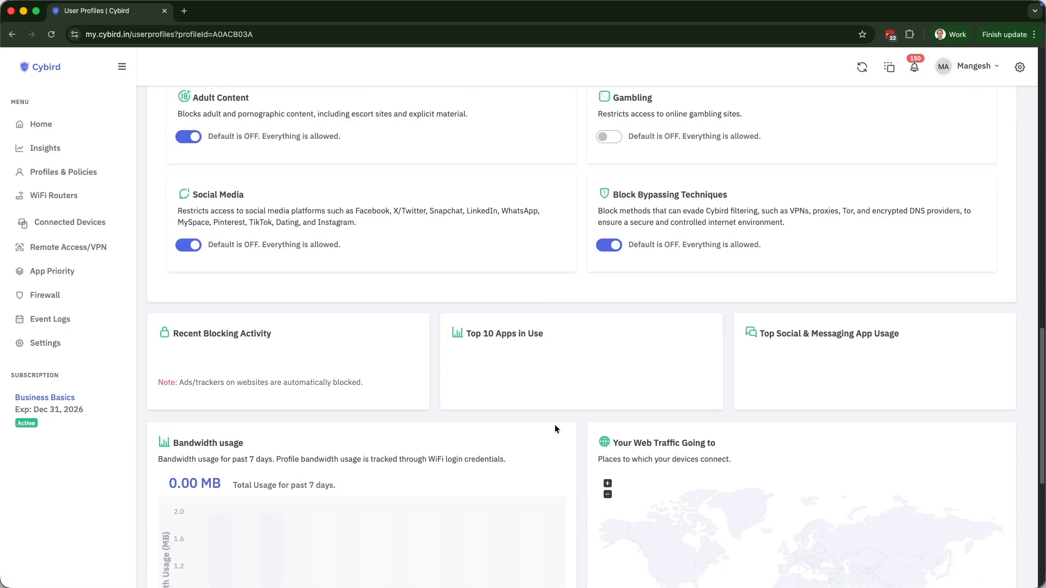
scroll(553, 425, "up", 15)
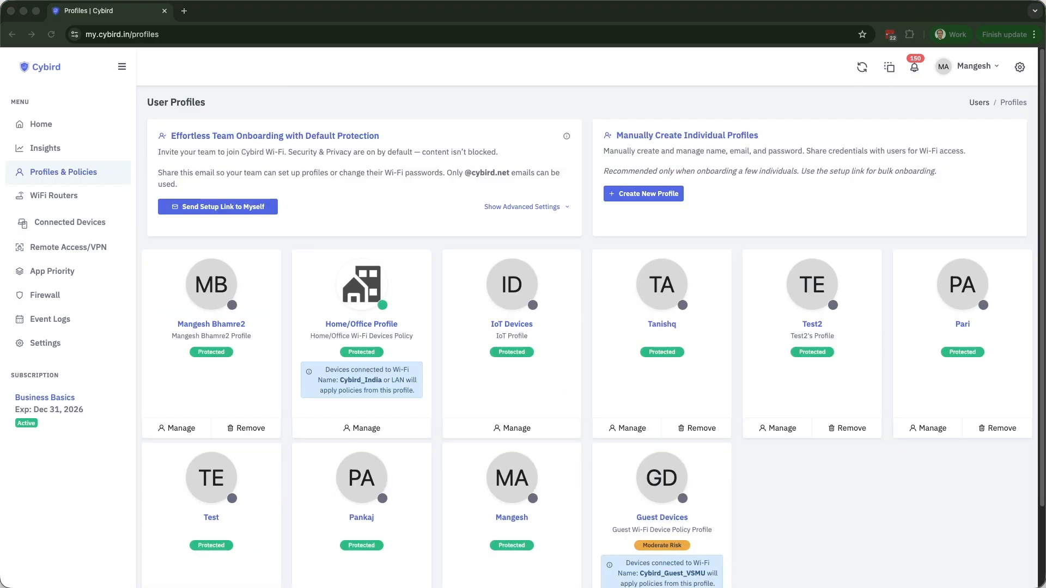
Start a new profile manually and enter the person's full name in the Full name field.
left_click(611, 227)
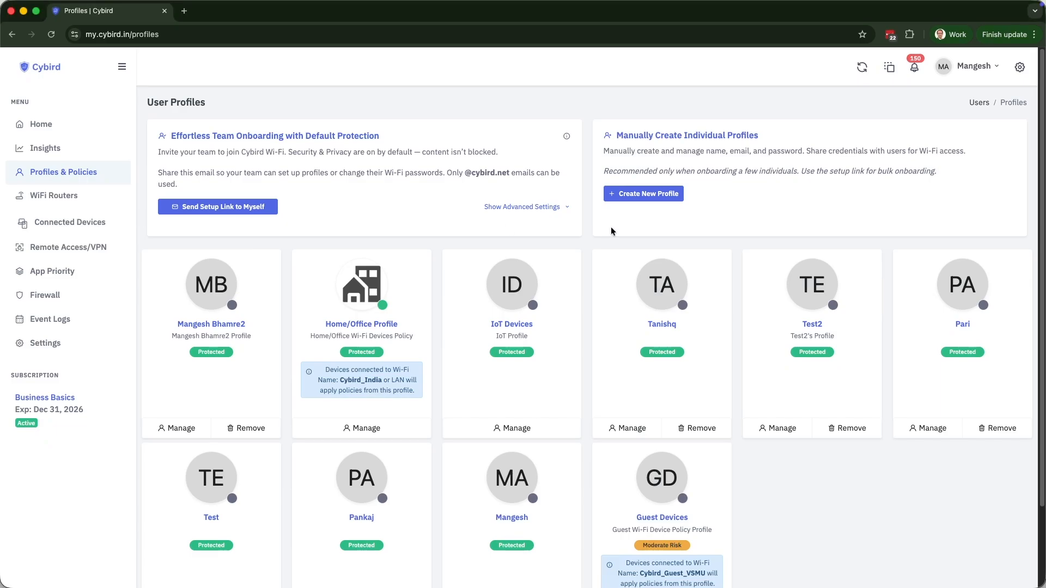
left_click(641, 195)
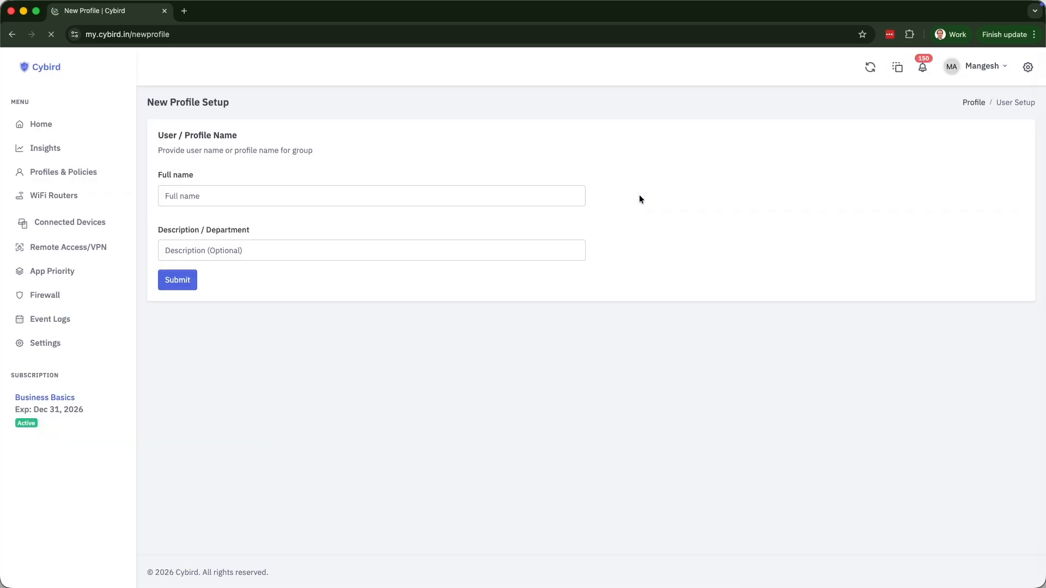
left_click(448, 201)
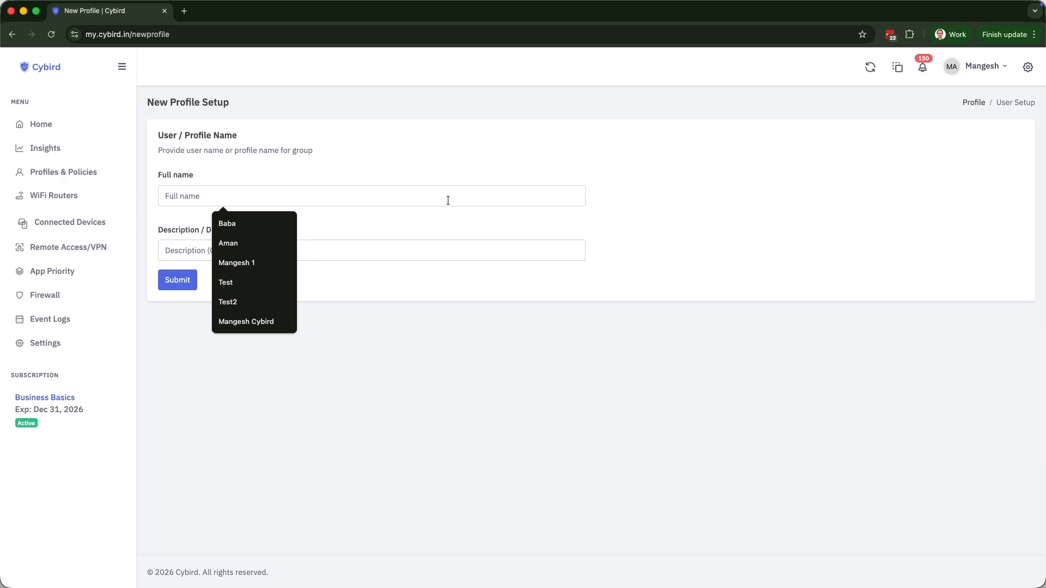
key("Escape")
type("John")
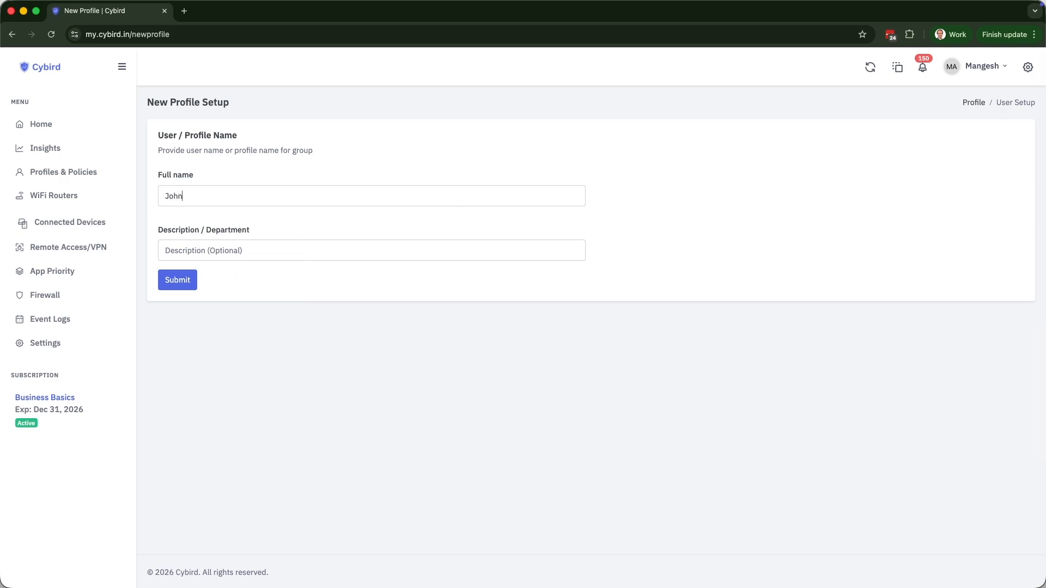
Create the new profile, highlight its Wi-Fi SSID and username, and scroll to its security policy.
left_click(168, 280)
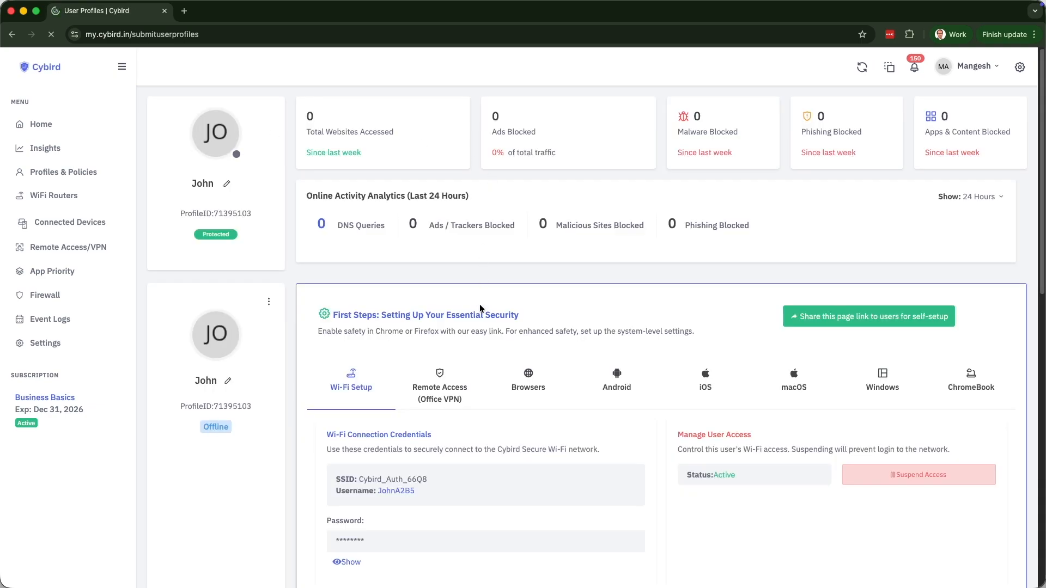
scroll(459, 328, "down", 2)
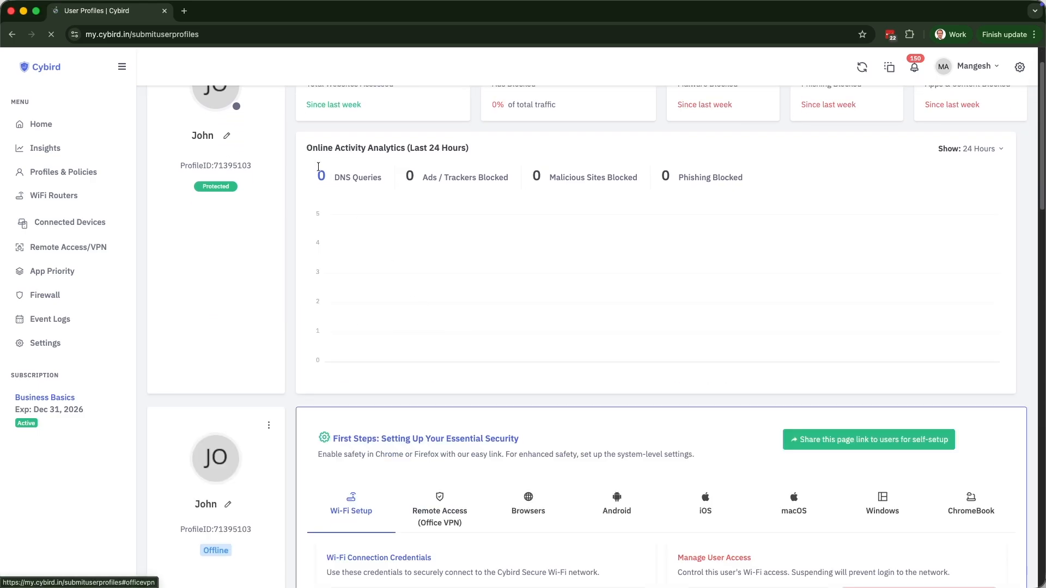
scroll(384, 305, "down", 5)
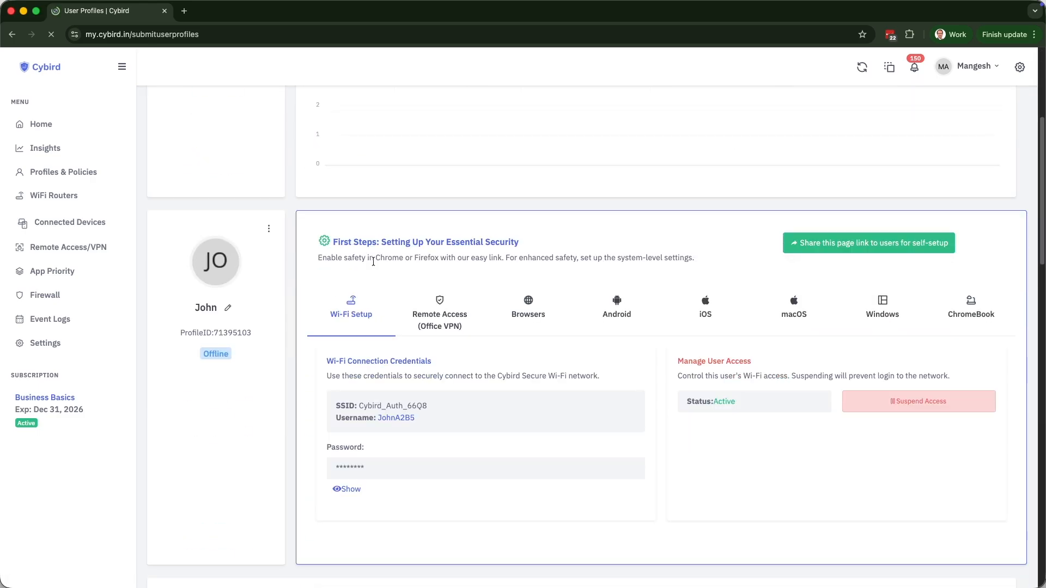
left_click_drag(360, 344, 458, 344)
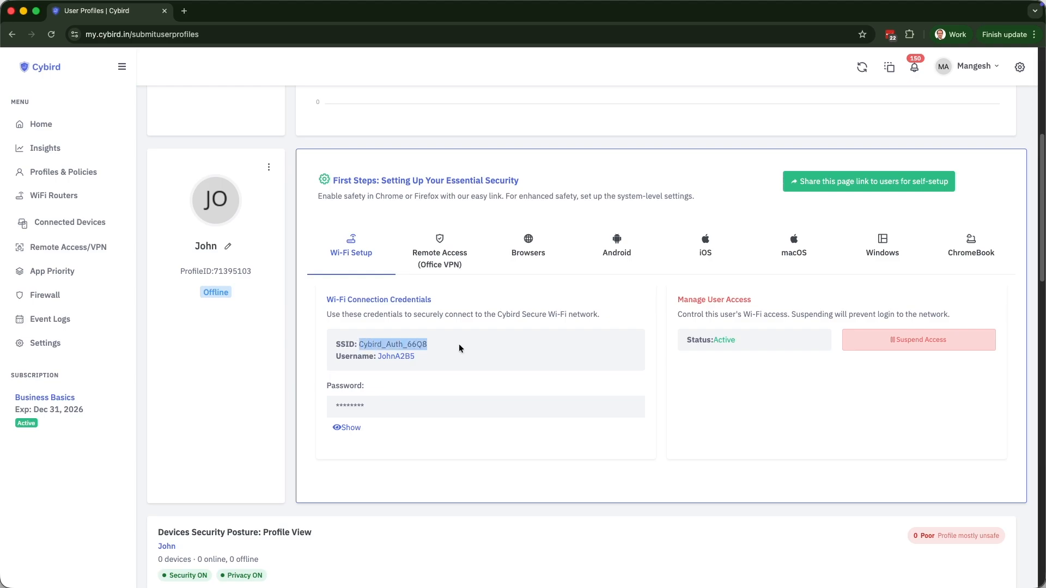
left_click_drag(378, 357, 417, 358)
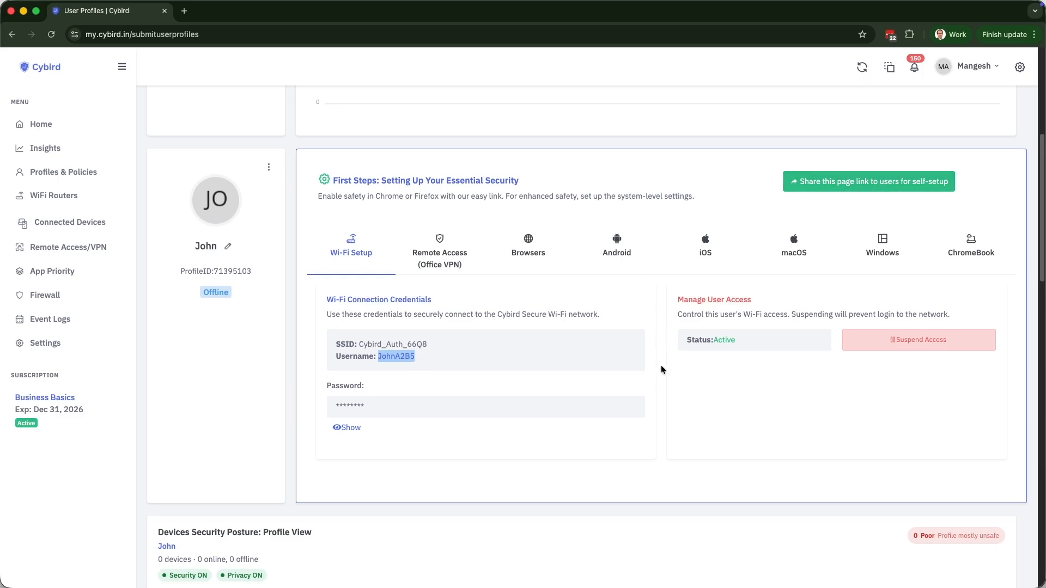
scroll(660, 365, "down", 3)
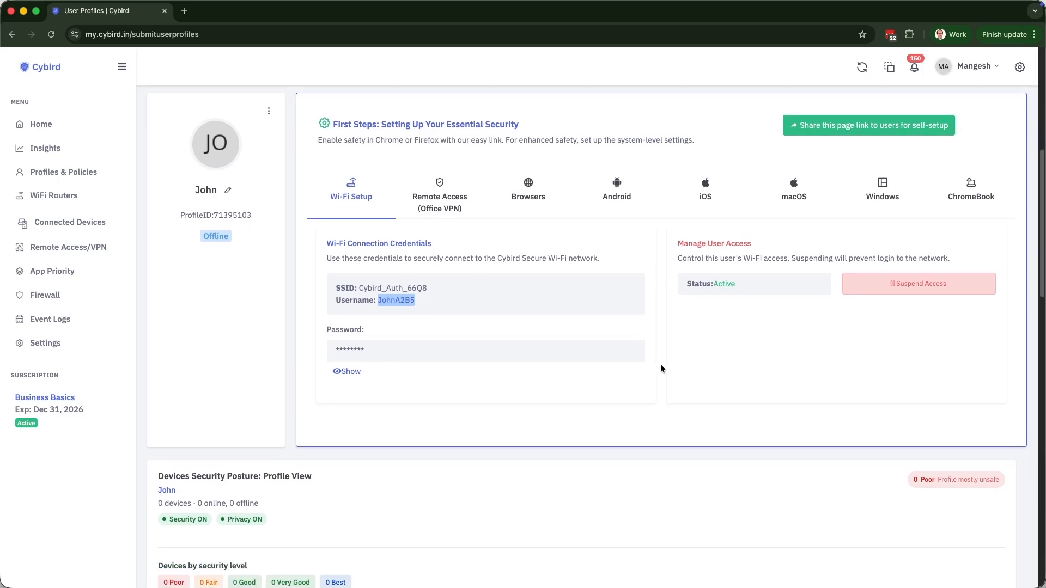
scroll(660, 367, "down", 9)
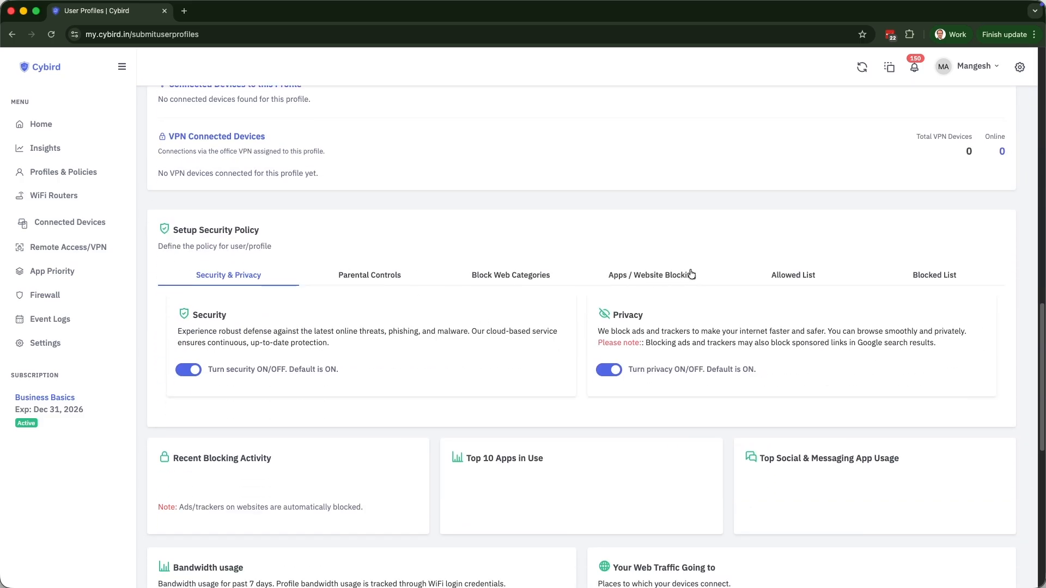
Block Instagram for the new profile under Apps / Website Blocking.
left_click(623, 279)
left_click(189, 488)
scroll(334, 415, "down", 6)
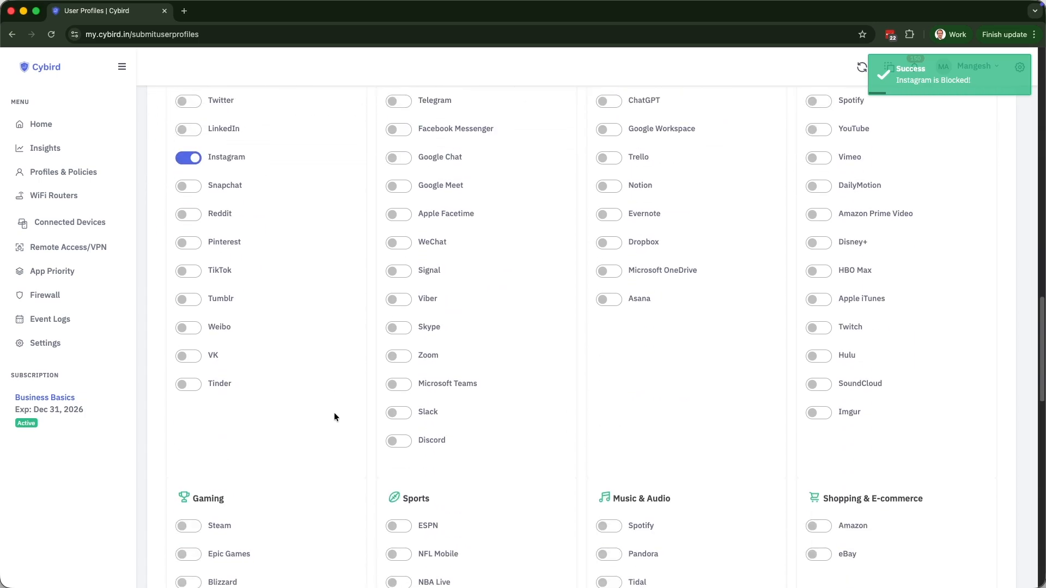
scroll(335, 417, "down", 10)
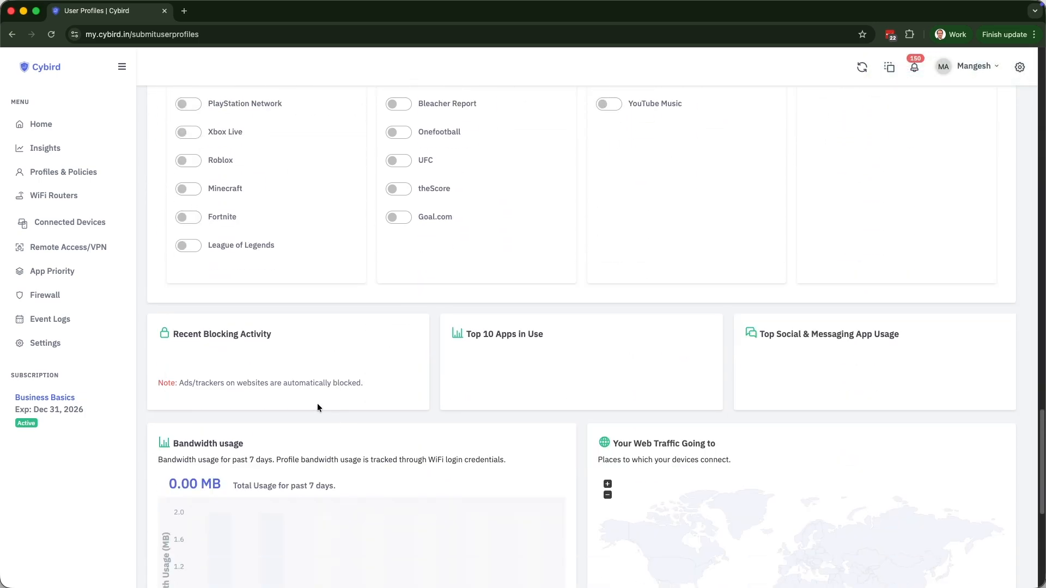
scroll(318, 404, "up", 15)
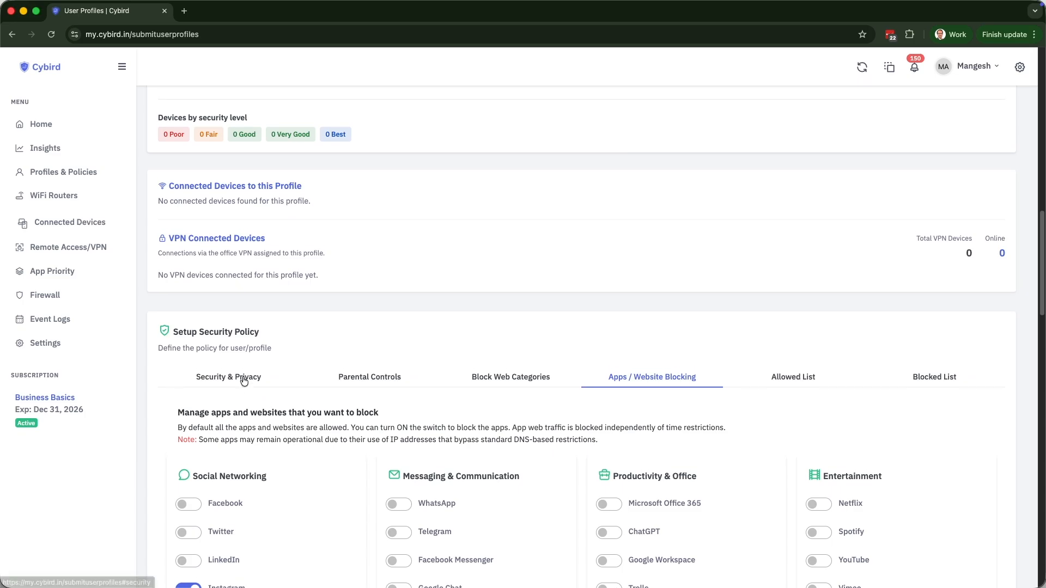
Switch back to Security & Privacy, then return to the profiles list.
left_click(245, 376)
scroll(403, 364, "up", 3)
scroll(403, 368, "up", 10)
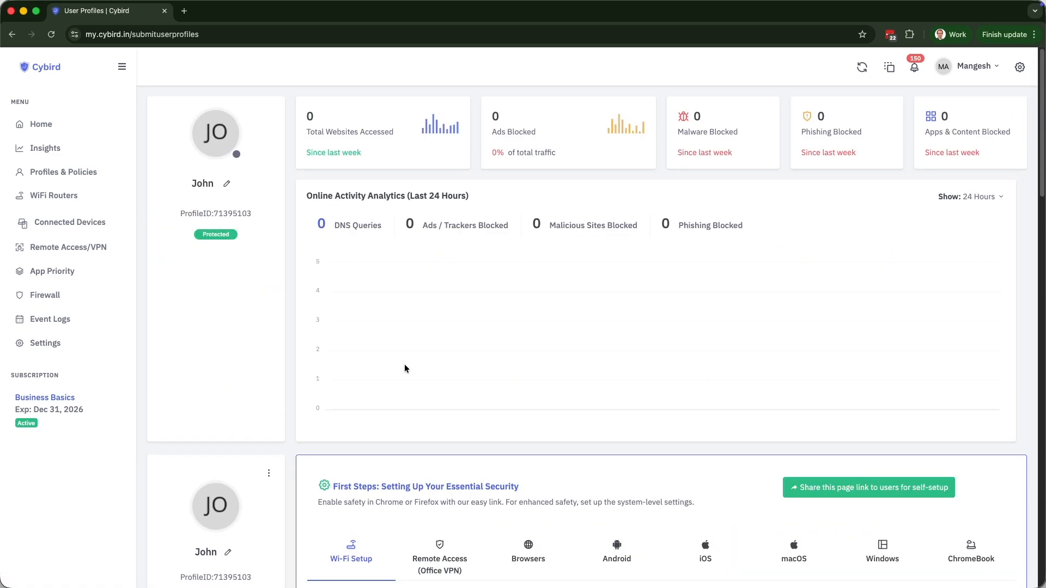
left_click(73, 174)
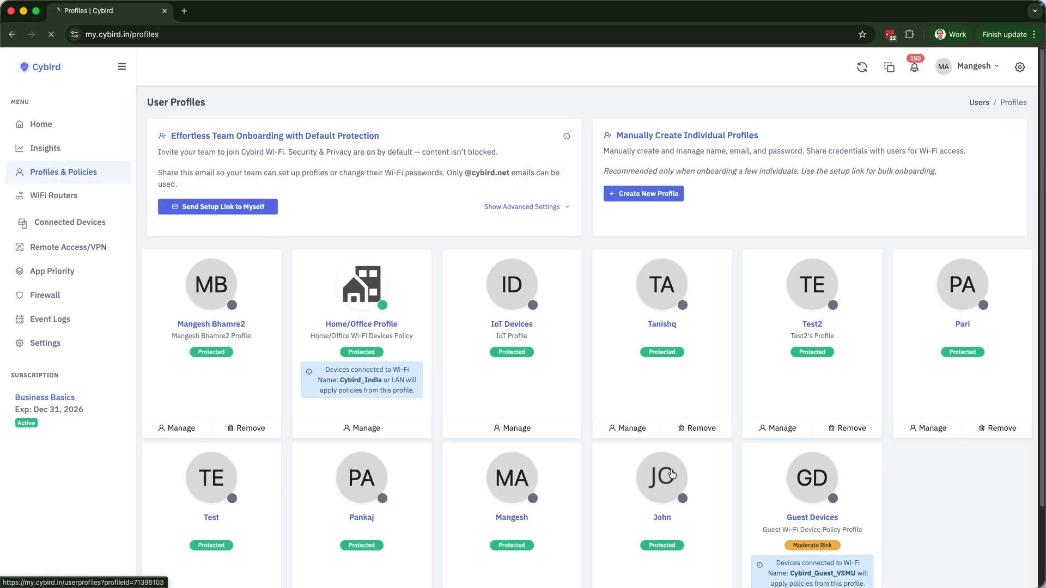
Block Tinder for the user's profile under Apps / Website Blocking.
left_click(672, 474)
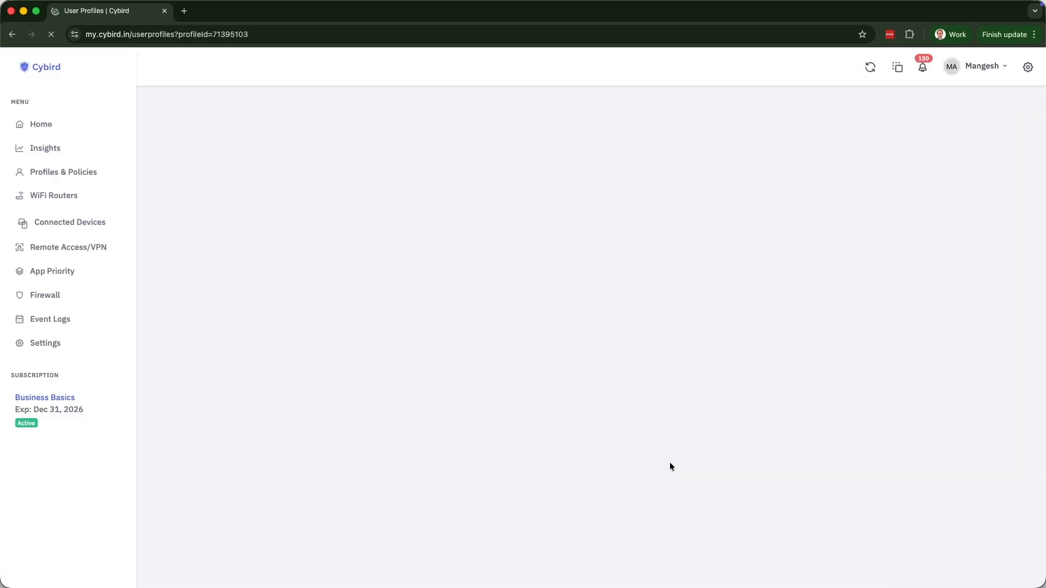
scroll(560, 396, "down", 3)
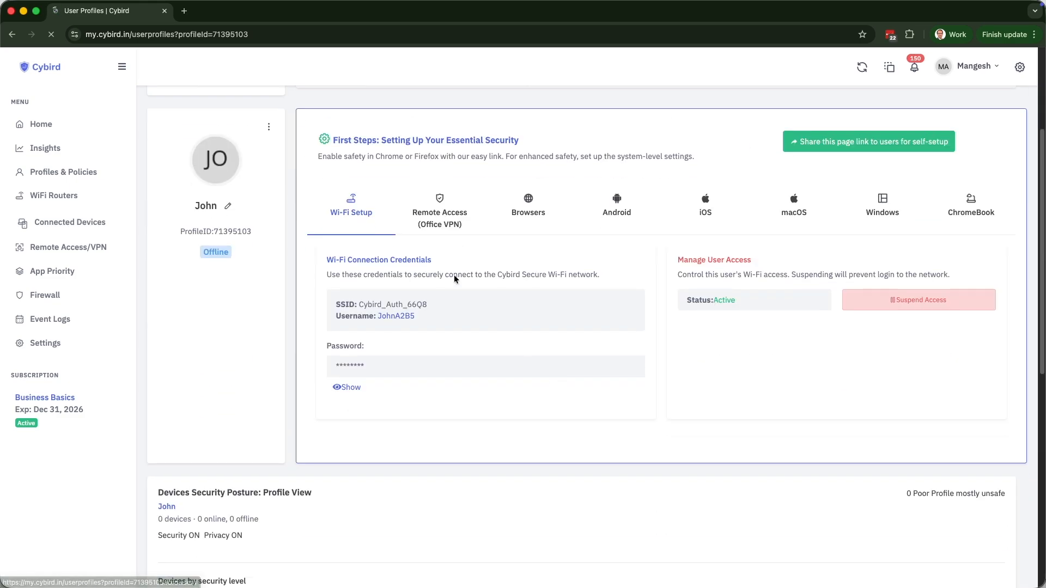
scroll(599, 321, "down", 10)
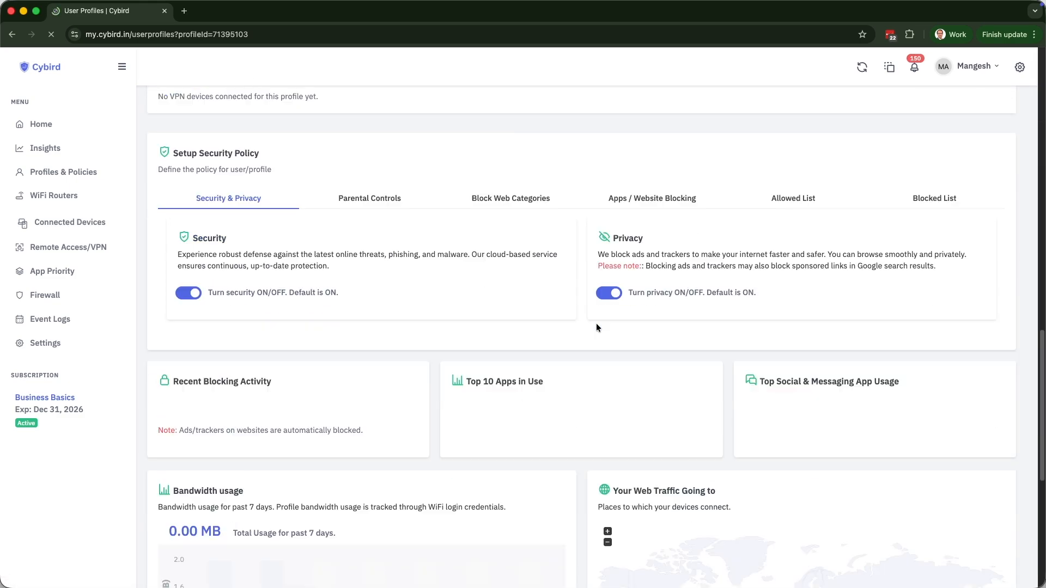
left_click(676, 205)
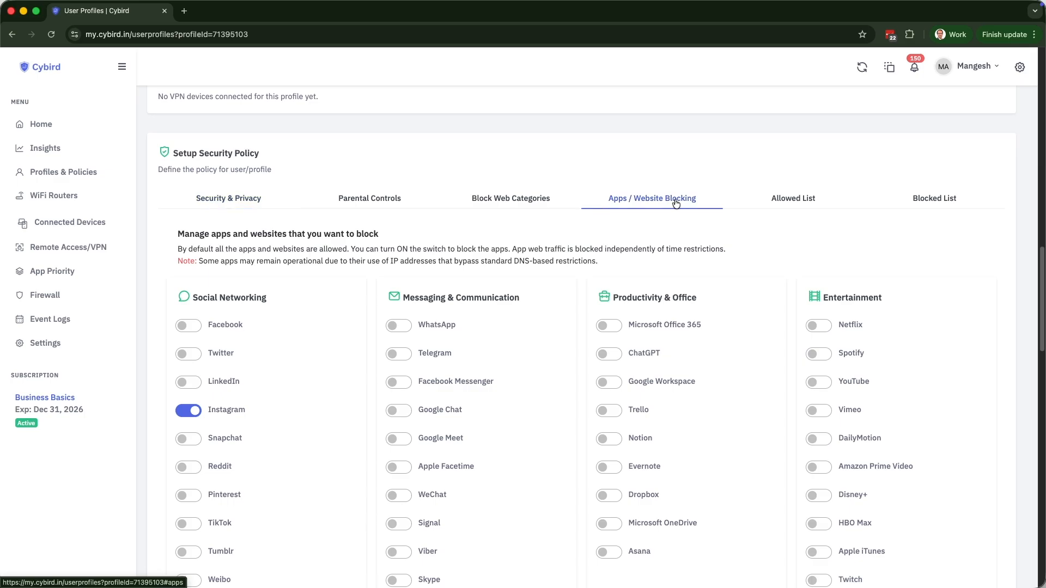
scroll(293, 477, "down", 2)
left_click(191, 531)
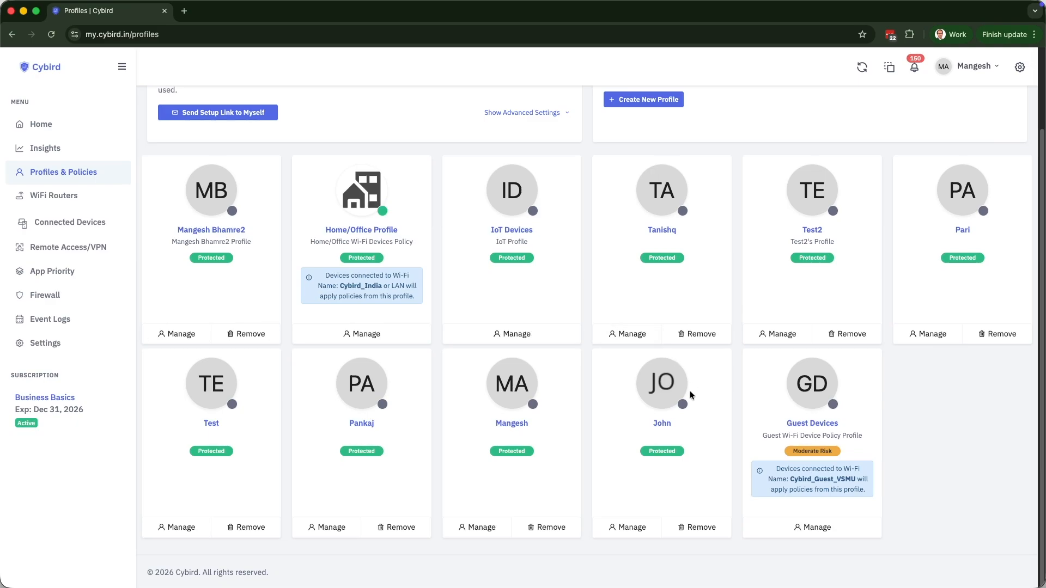
Reopen the same profile and start suspending its Wi-Fi access.
left_click(685, 387)
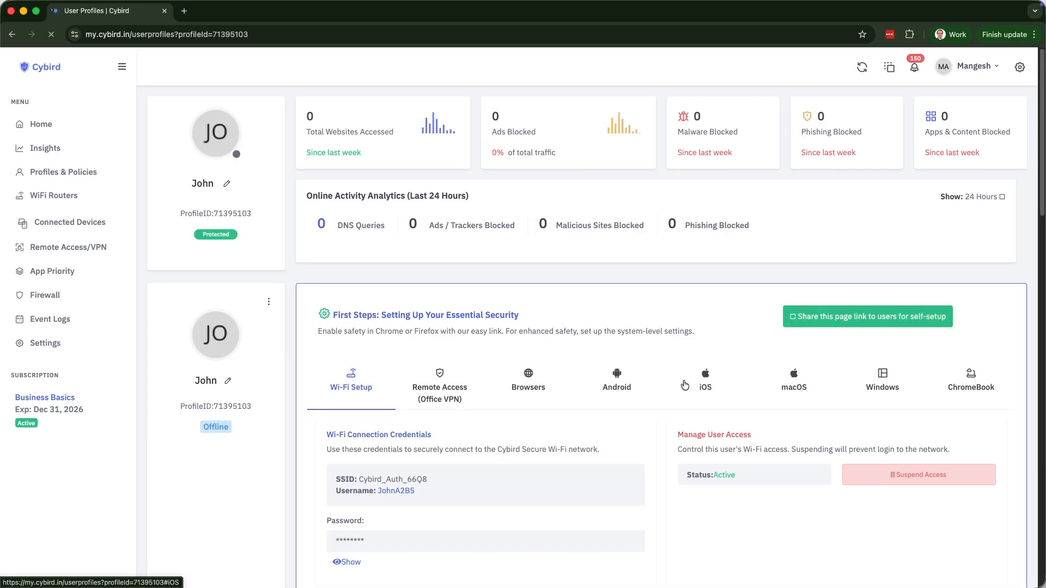
scroll(684, 384, "down", 2)
scroll(872, 374, "down", 5)
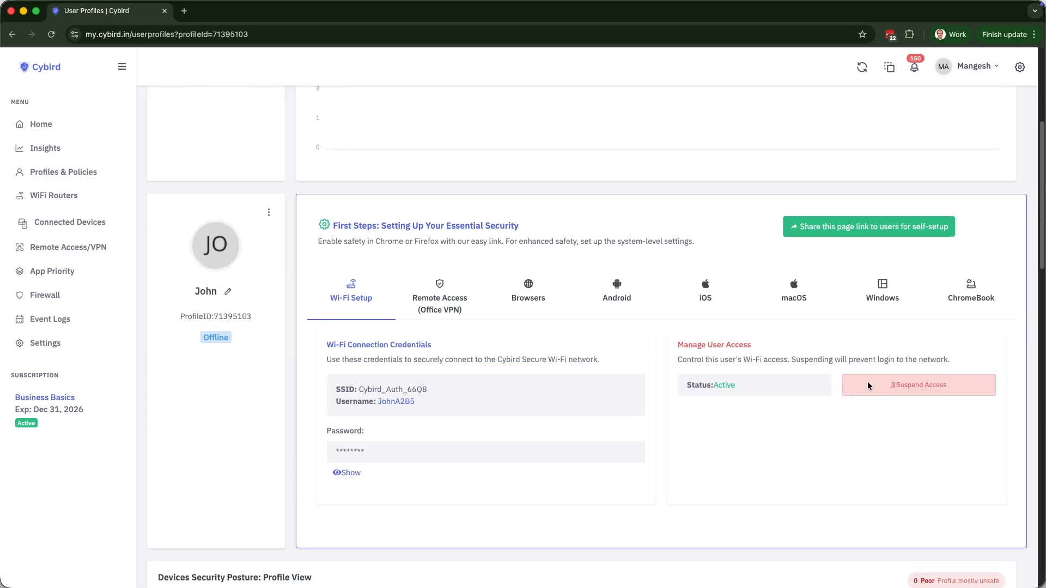
left_click(905, 250)
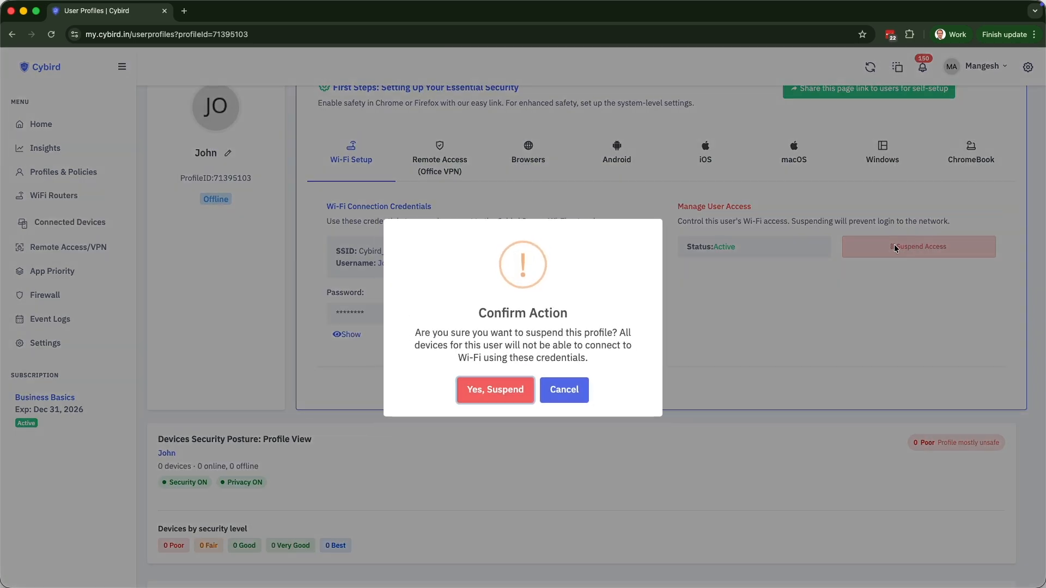
Confirm 'Yes, Suspend' and acknowledge the success message so the status reads Suspended.
left_click(492, 391)
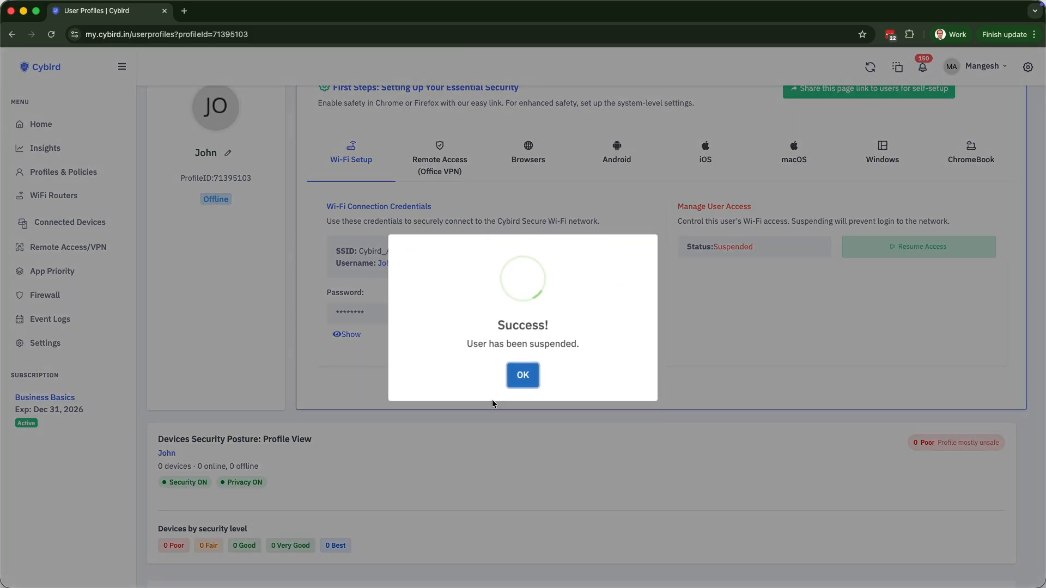
left_click(518, 380)
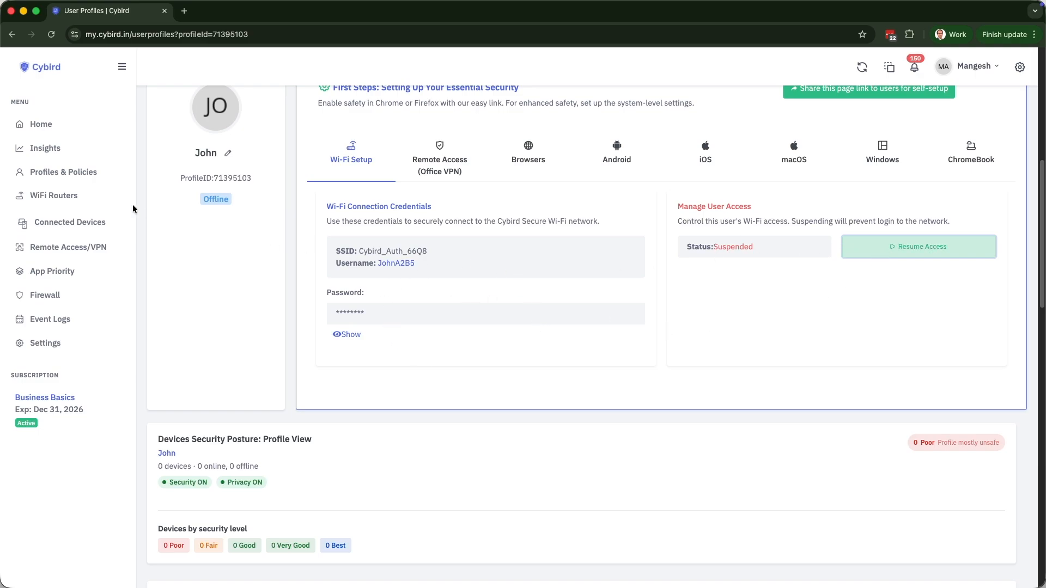
Remove the user's card from Profiles & Policies and confirm 'Yes, delete it!'.
left_click(78, 179)
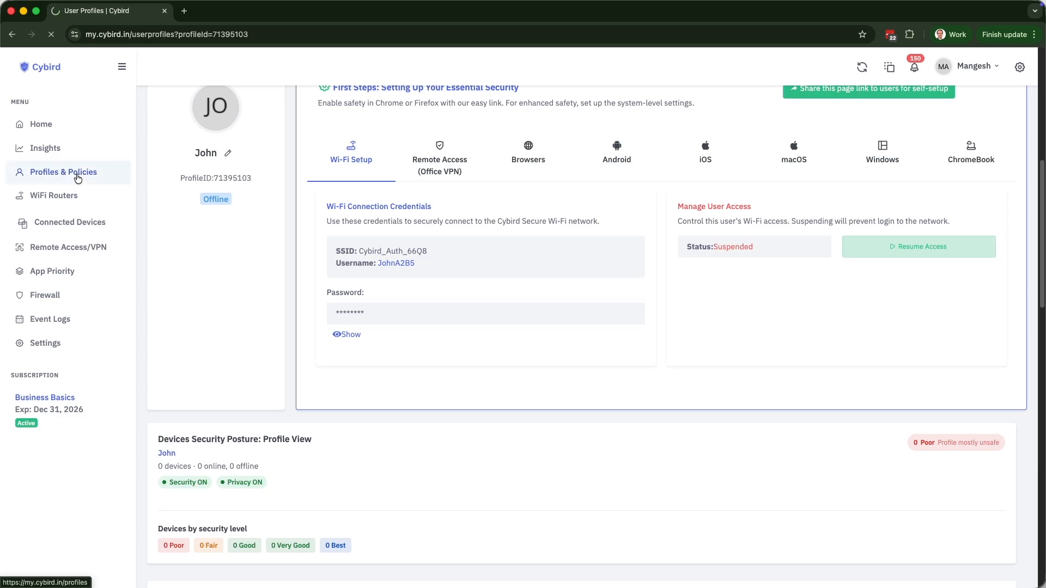
scroll(507, 361, "down", 3)
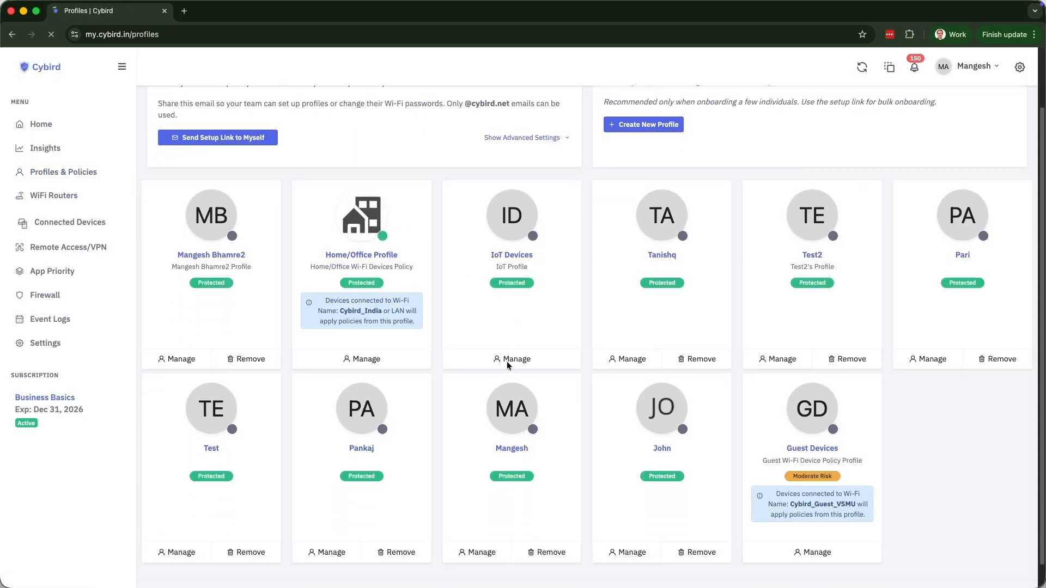
left_click(699, 529)
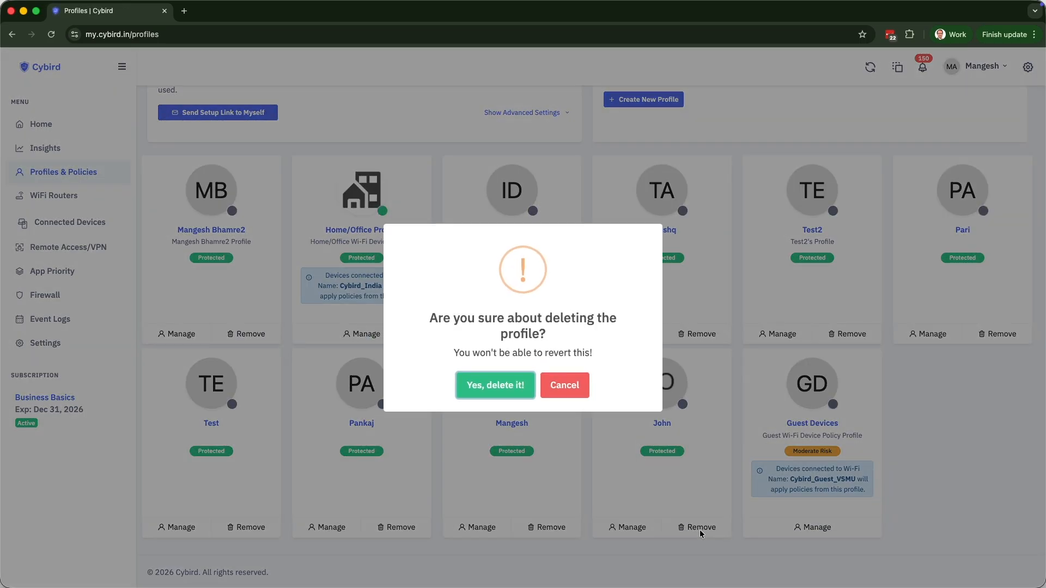
left_click(517, 390)
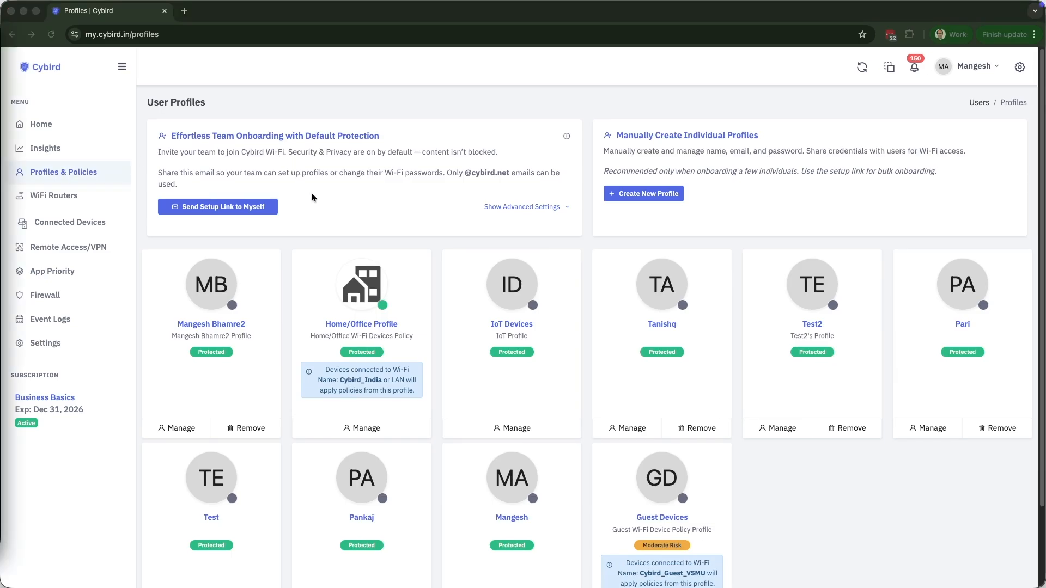
left_click_drag(169, 133, 498, 136)
left_click(445, 144)
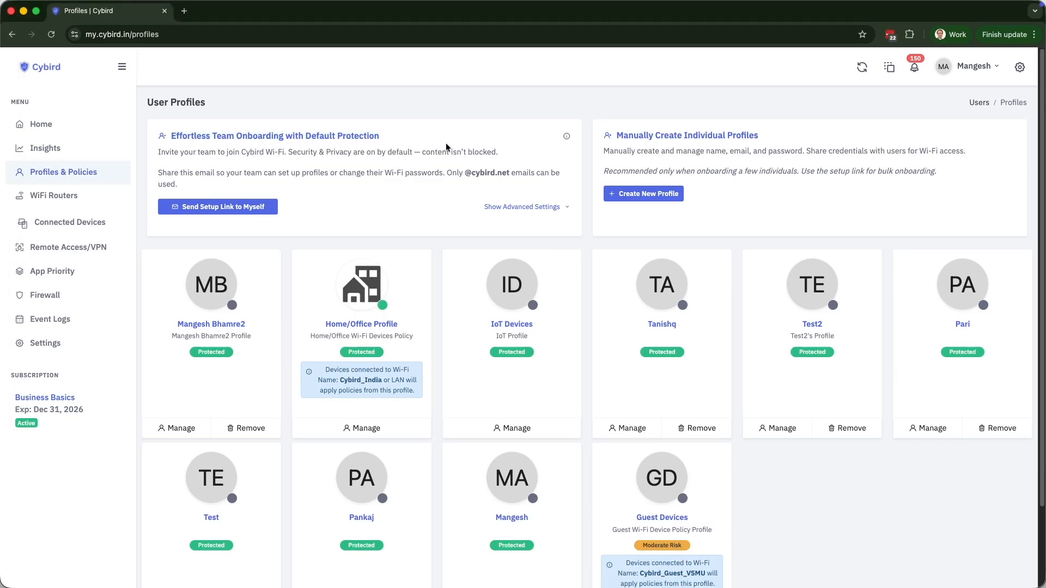
Email yourself the self-onboarding link and open it from the Cybird_Auth_66Q8 invite in Gmail.
left_click(265, 213)
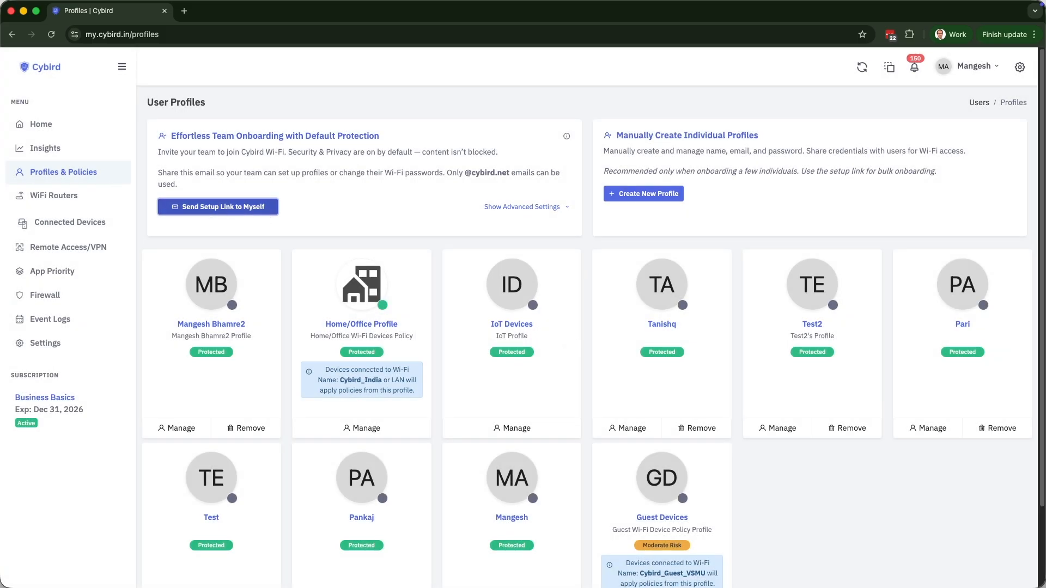
key("super+Tab")
left_click_drag(0, 109, 539, 18)
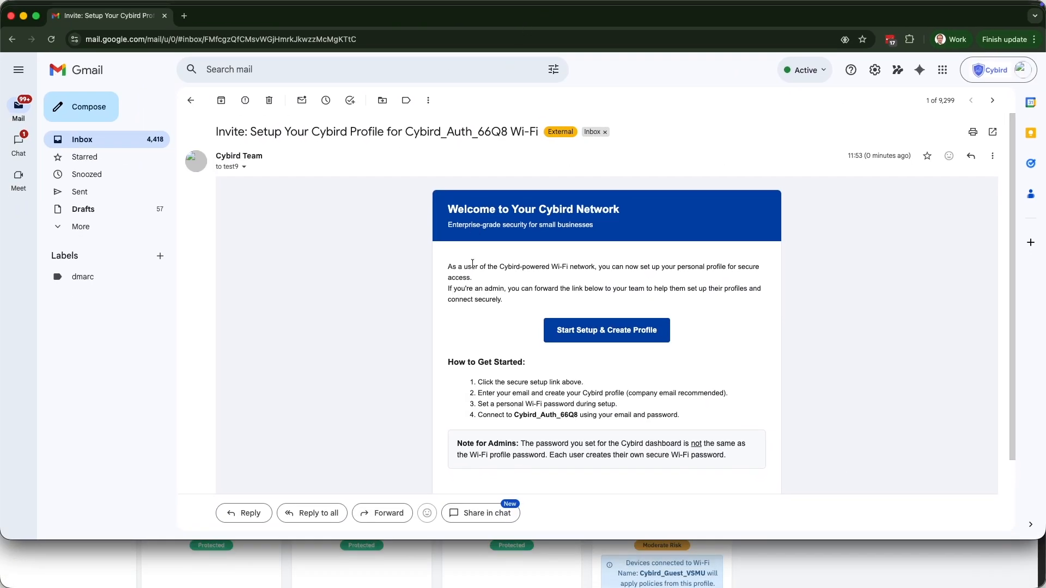
left_click(606, 331)
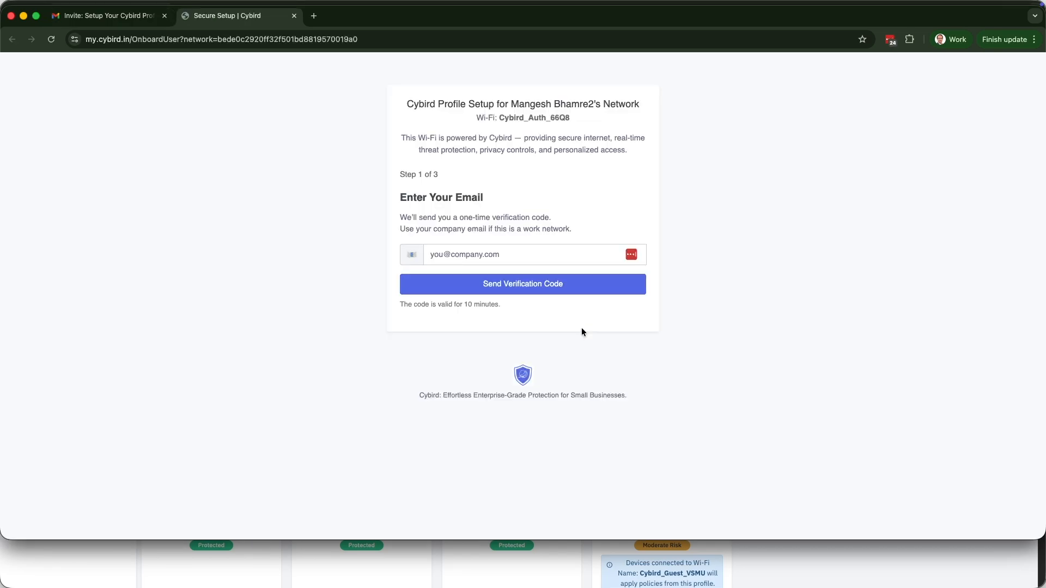
Enter the user's company email address in Step 1 and send the verification code.
left_click(539, 254)
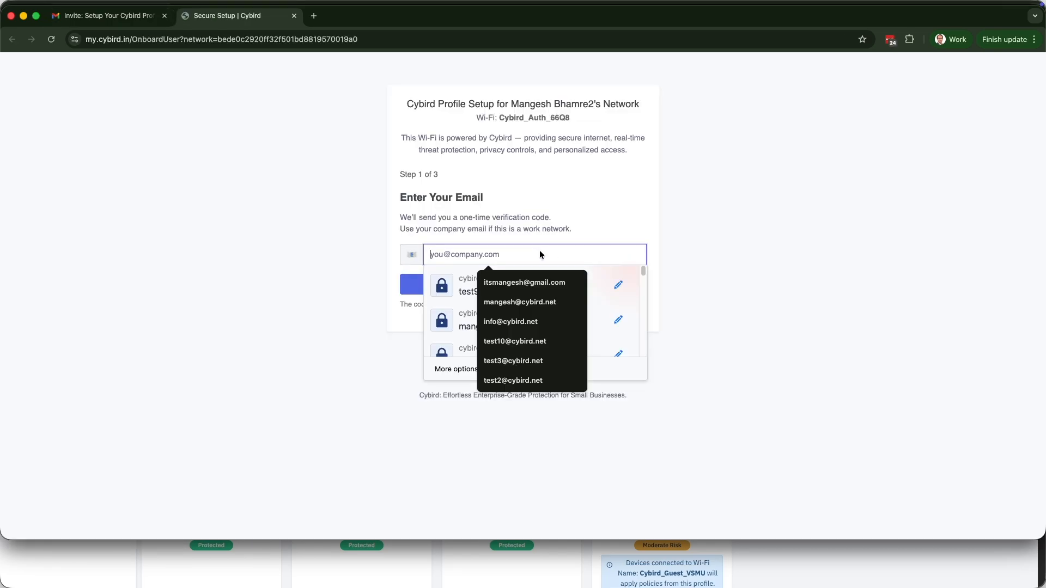
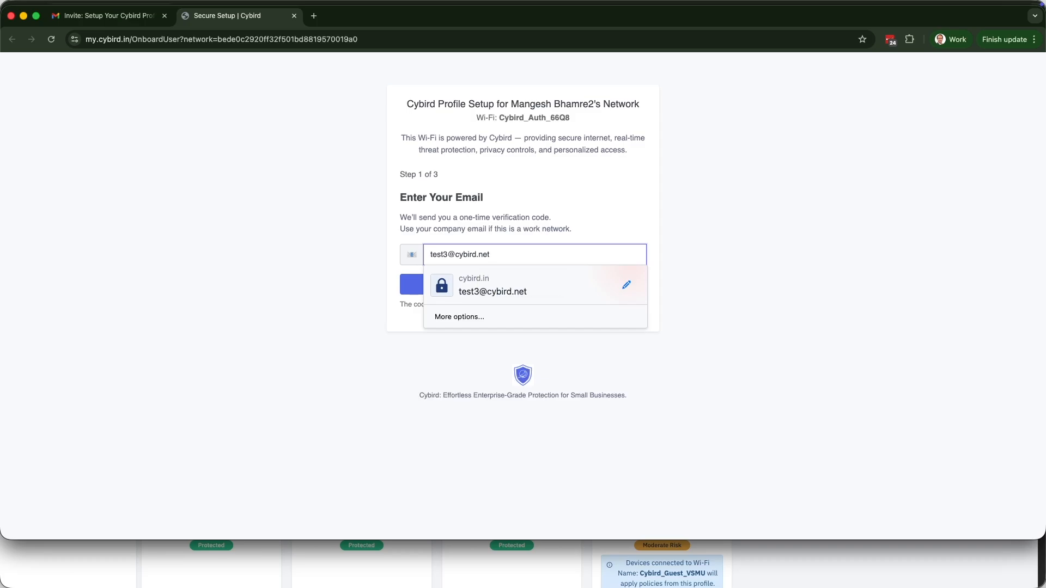
key("Return")
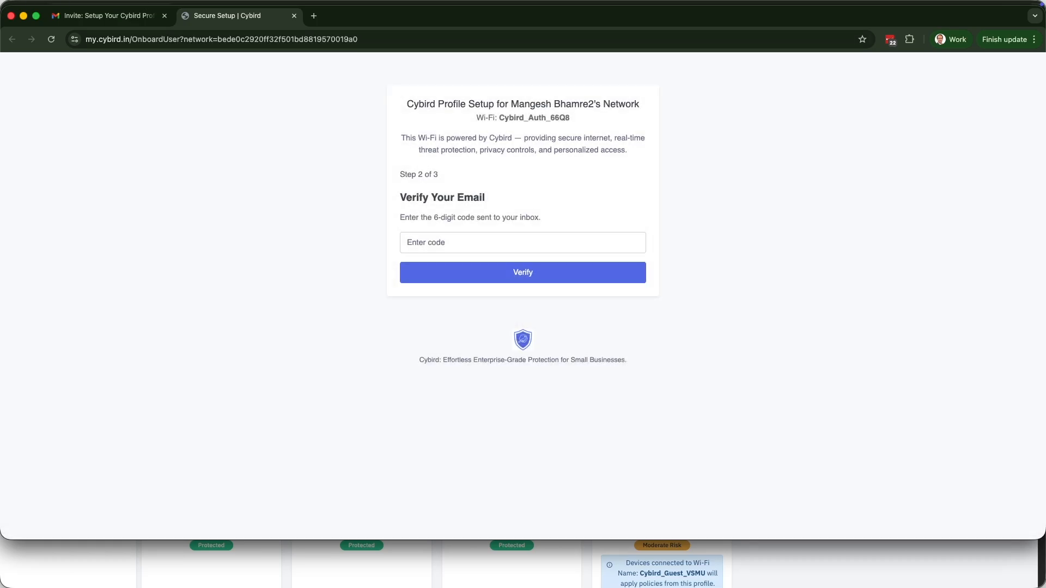
Copy the six-digit code from the One-Time Token email, paste it into setup and verify.
left_click(104, 15)
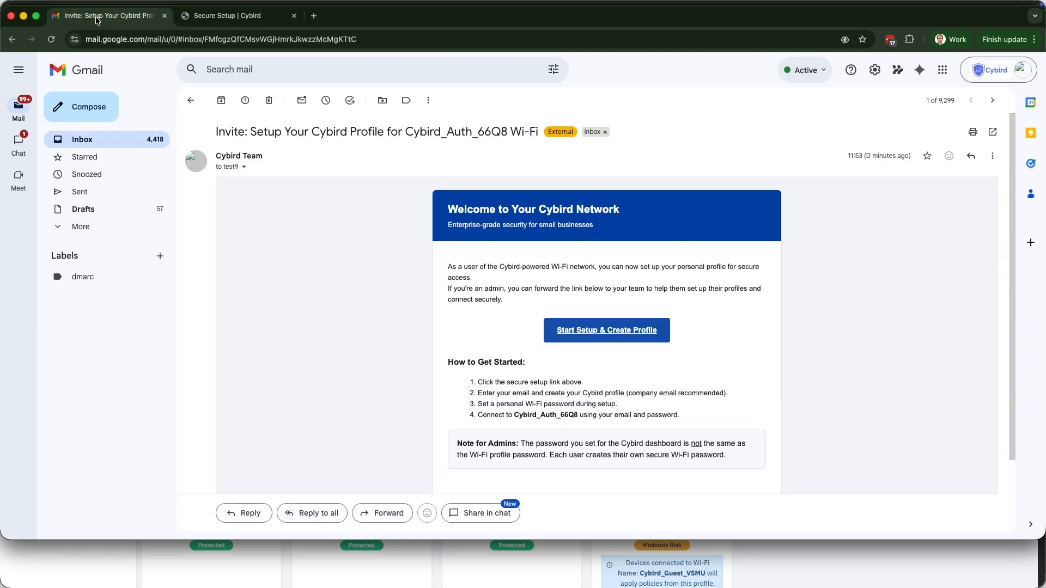
left_click(109, 141)
left_click(357, 127)
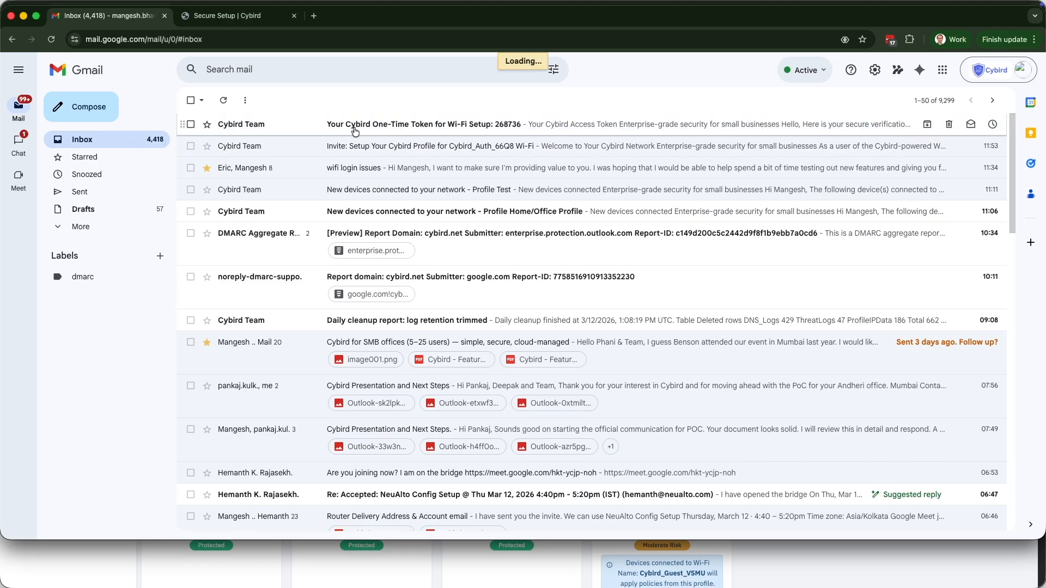
double_click(615, 318)
key("ctrl+c")
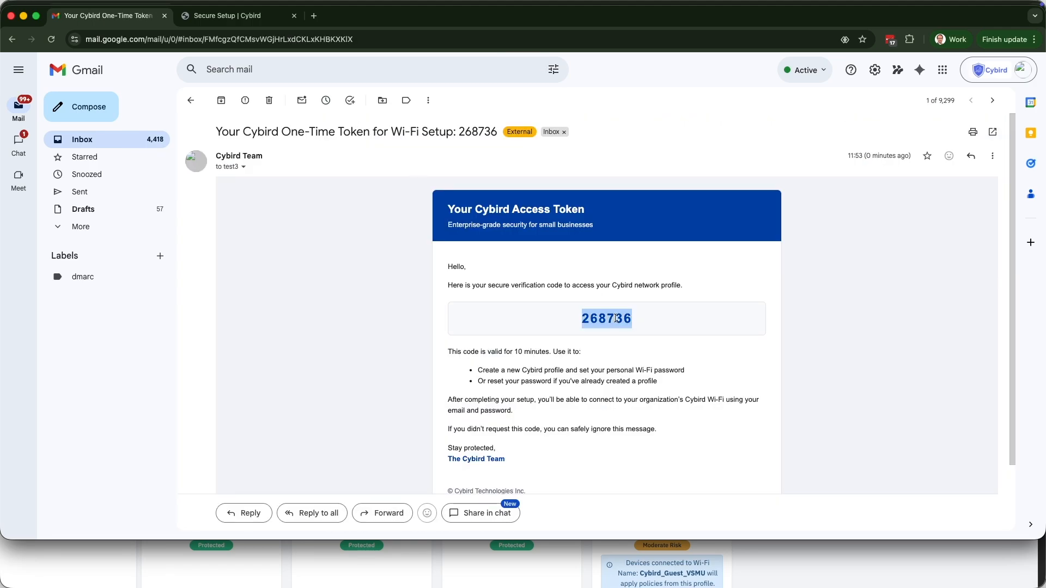
left_click(229, 15)
left_click(486, 249)
key("ctrl+v")
left_click(501, 271)
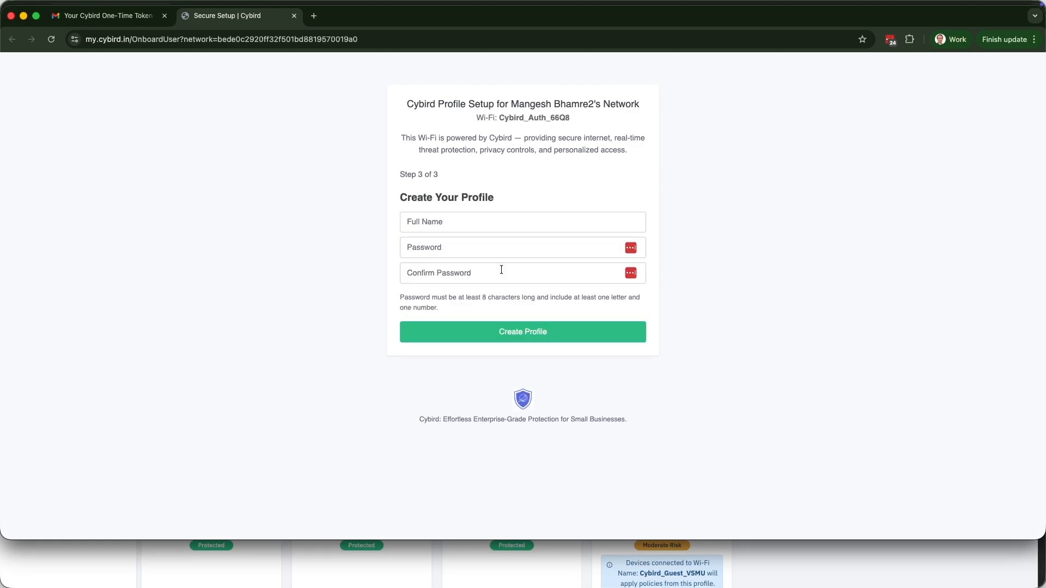
Enter the user's full name and a matching password, create the profile, and close the LastPass prompt.
left_click(474, 221)
type("J")
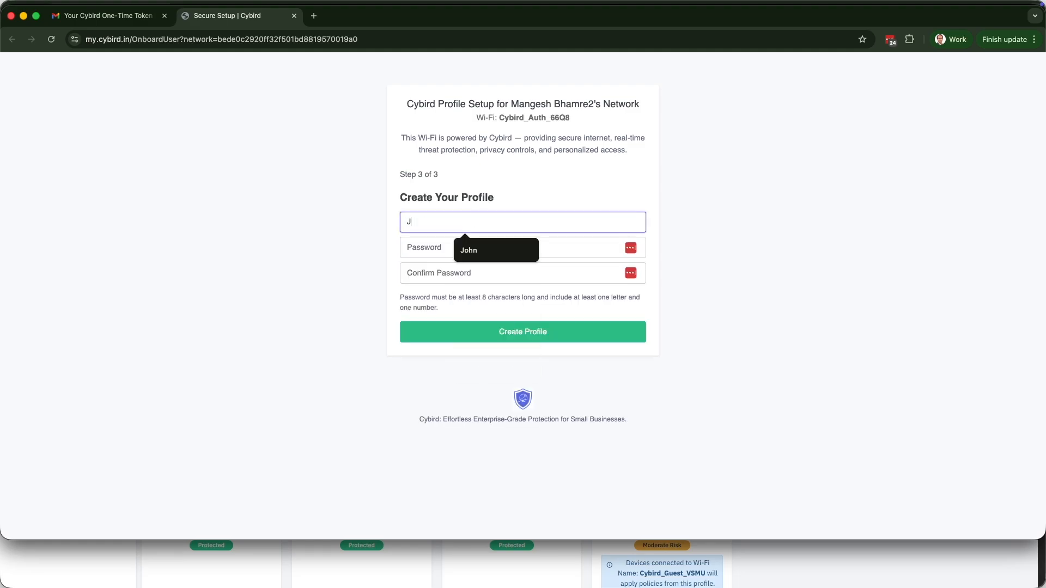
type("ohn Smith")
key("Tab")
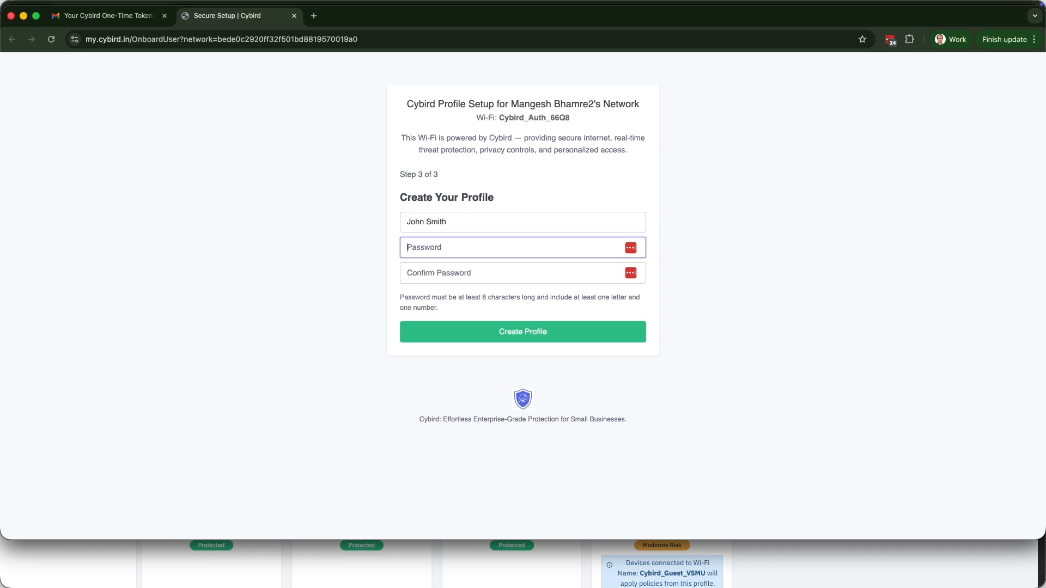
type("•")
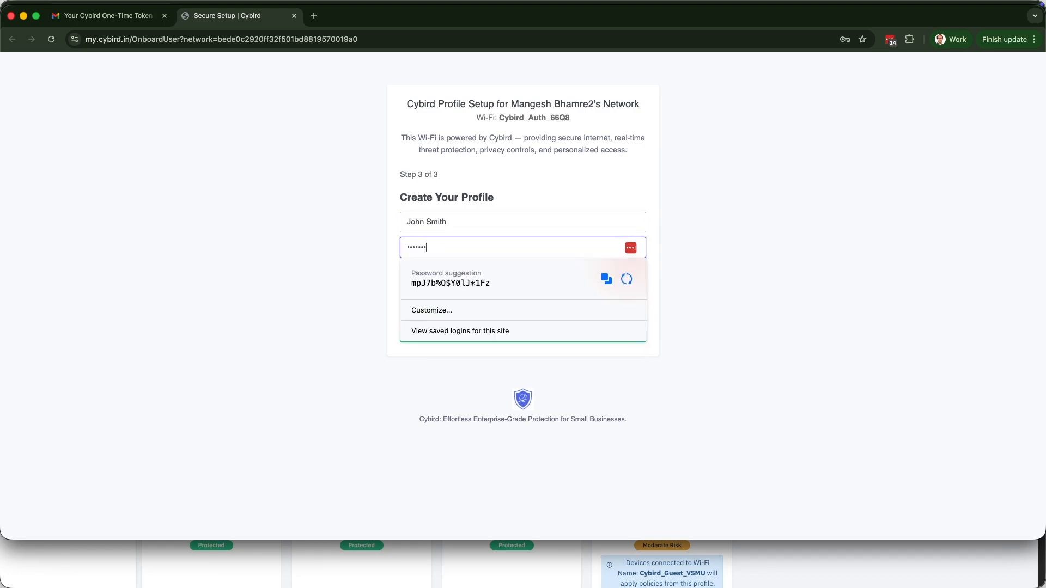
key("Tab")
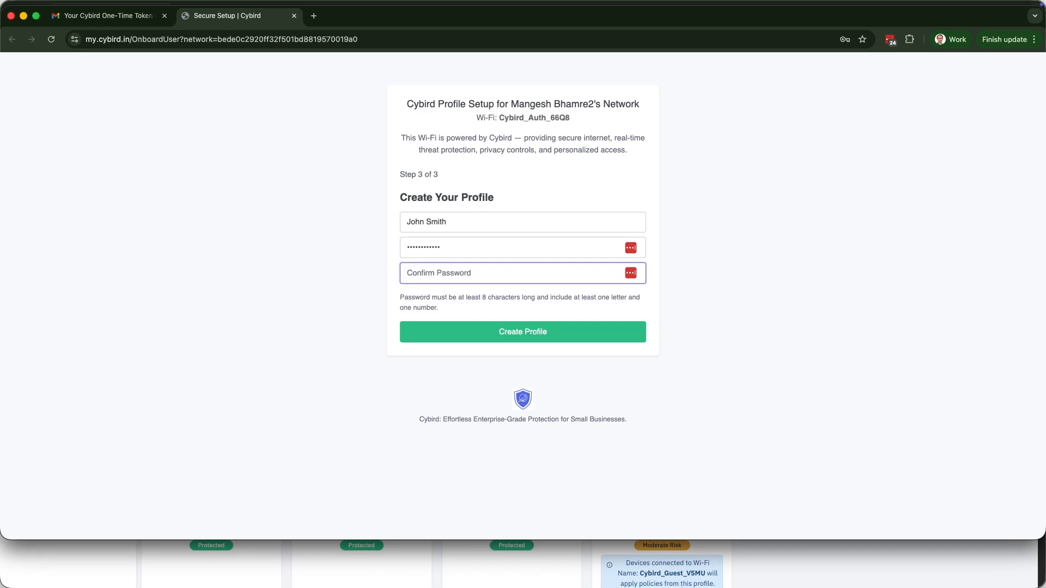
type("••••••")
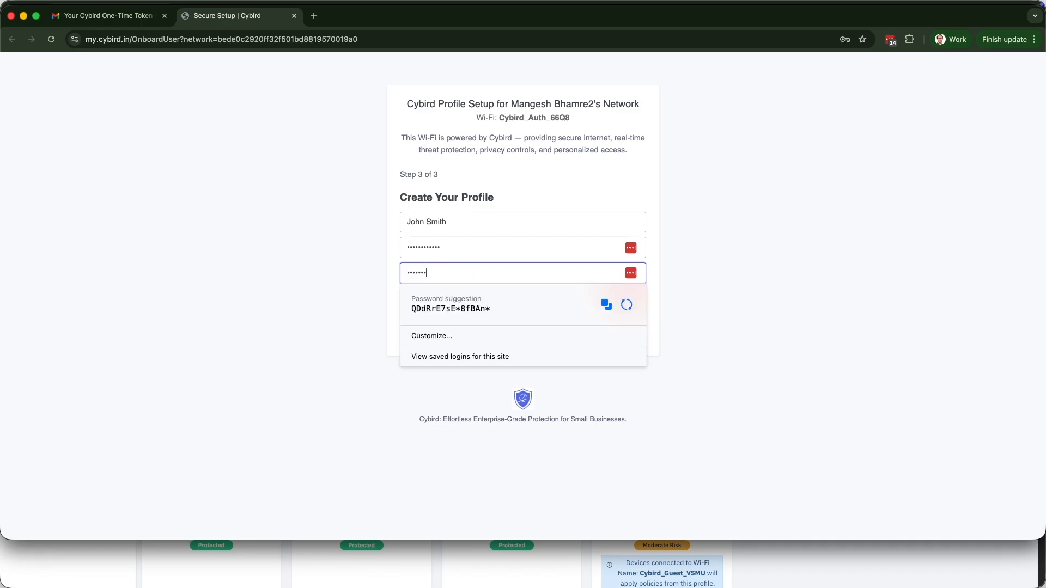
key("Return")
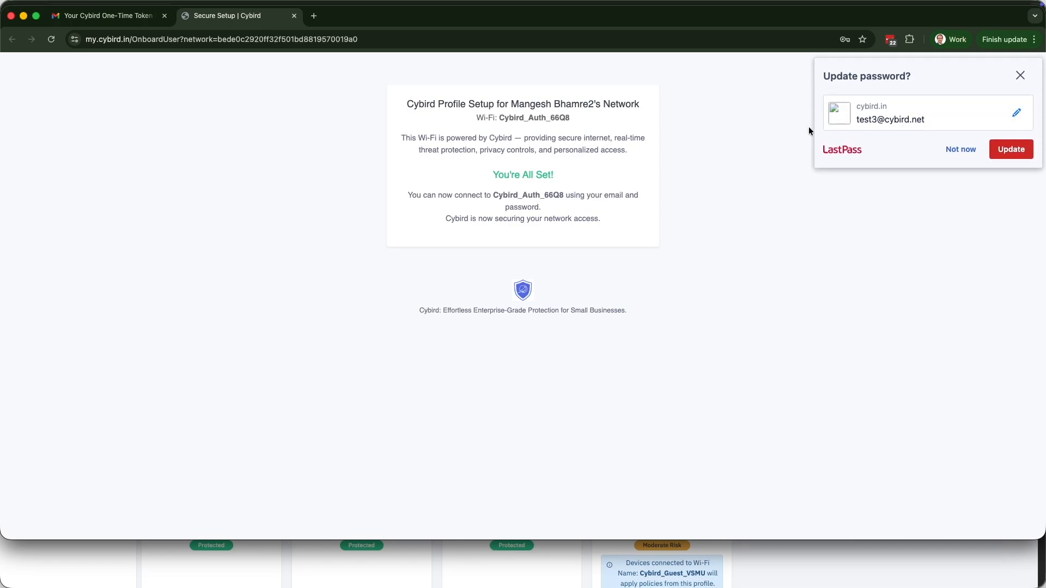
left_click(1020, 76)
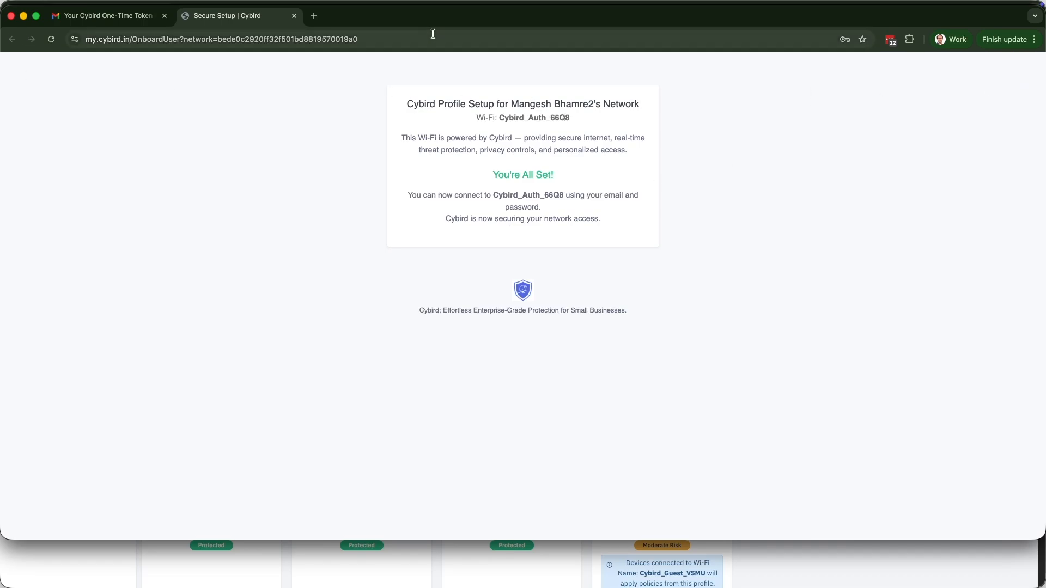
Close the setup window, reload the Profiles list and open the newly onboarded user's card.
key("super+shift+w")
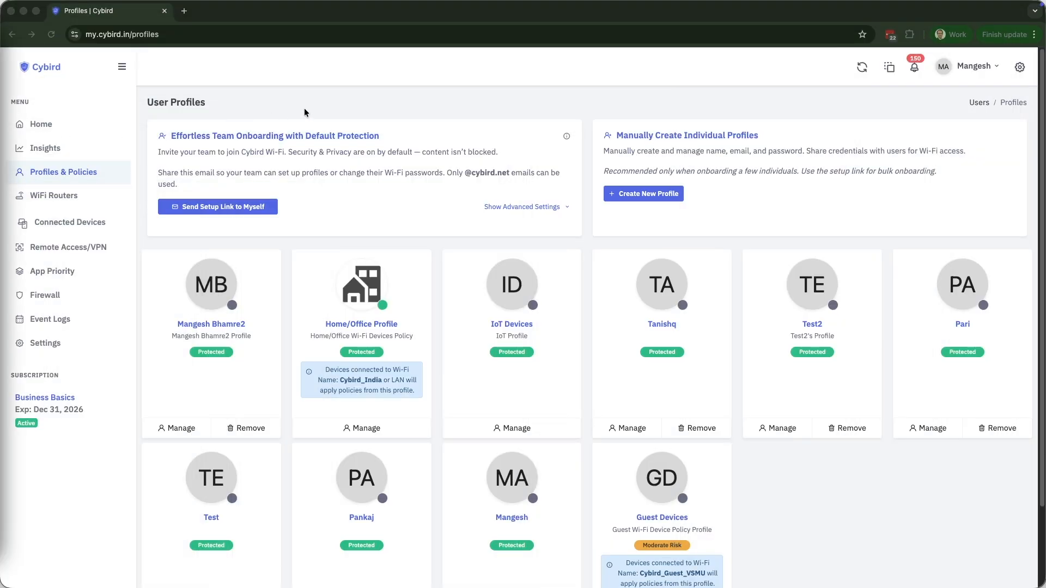
left_click(52, 38)
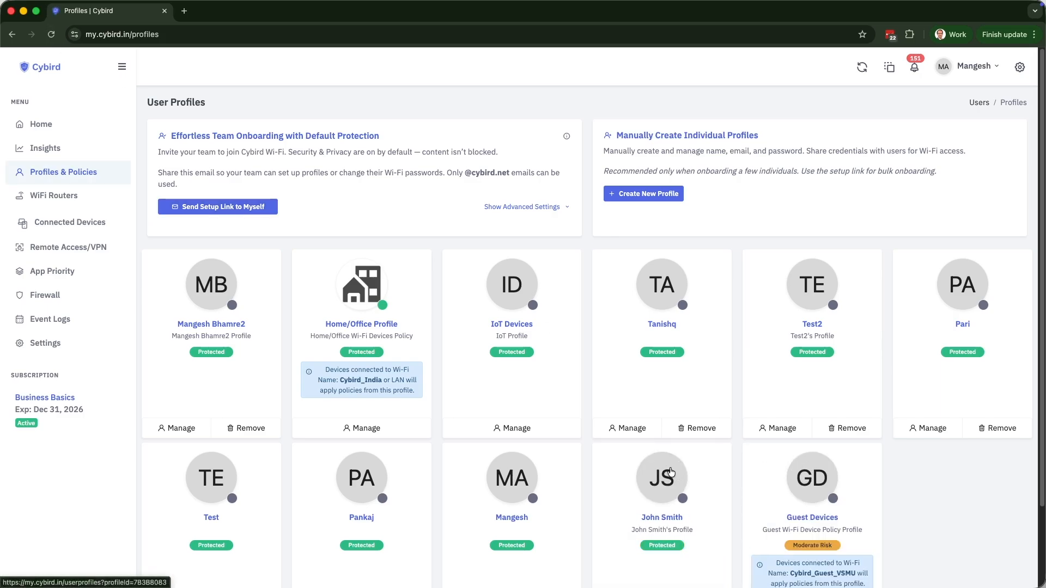
scroll(657, 472, "down", 3)
left_click(672, 401)
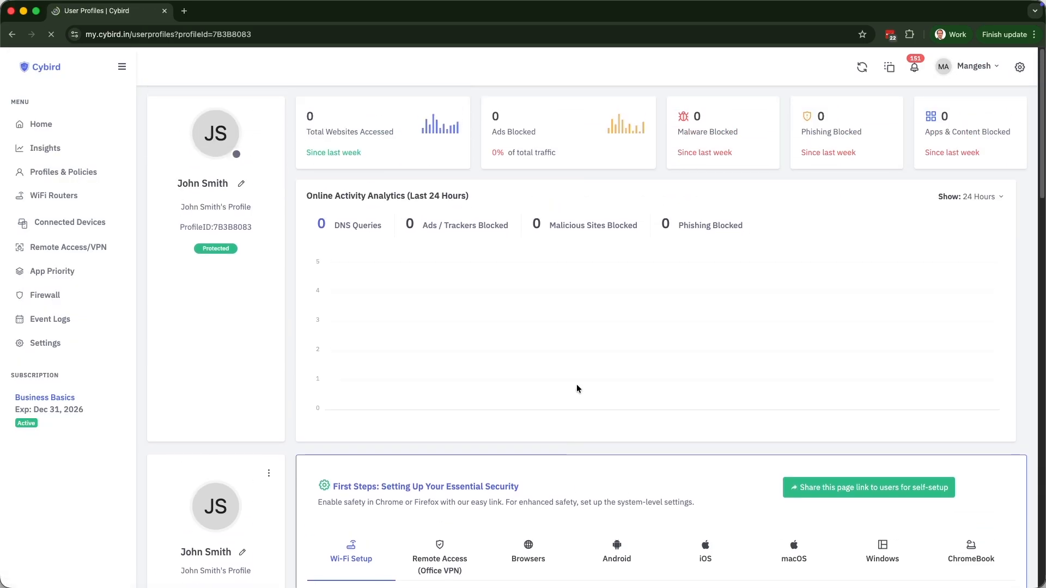
scroll(576, 384, "down", 6)
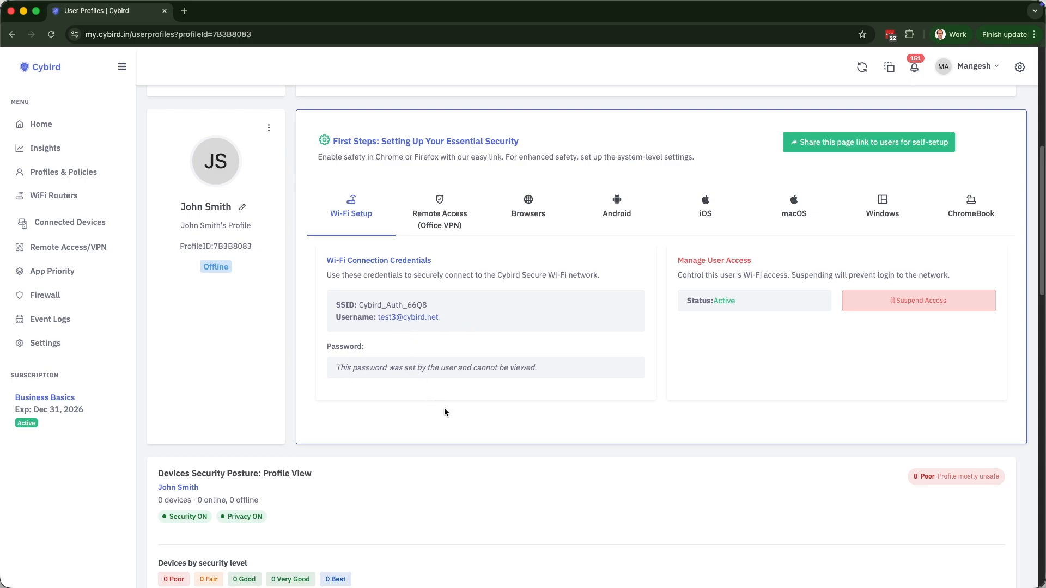
scroll(443, 412, "down", 5)
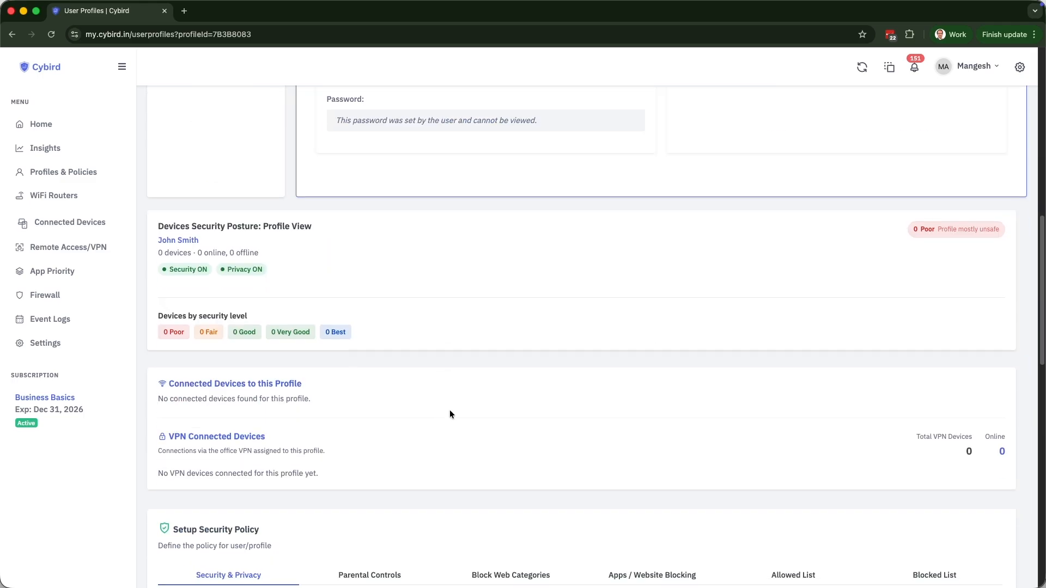
scroll(448, 414, "down", 7)
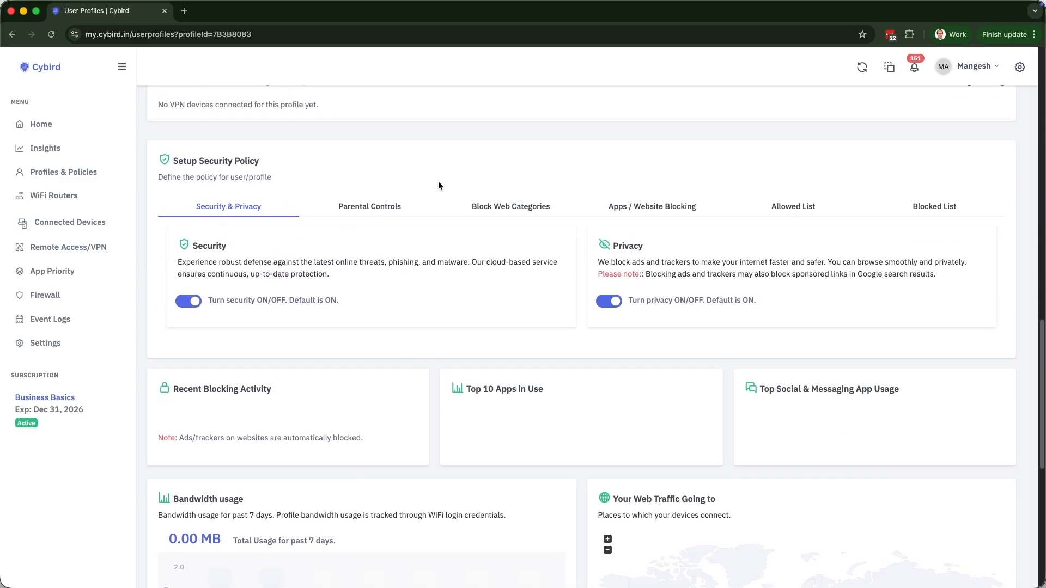